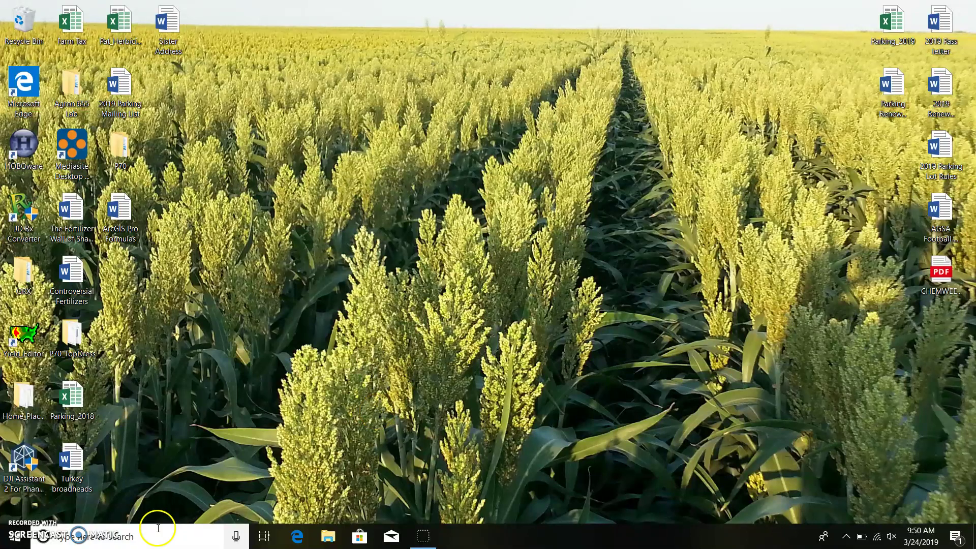
# Search 'arc' in the Windows taskbar search and launch ArcGIS Pro
pyautogui.click(148, 537)
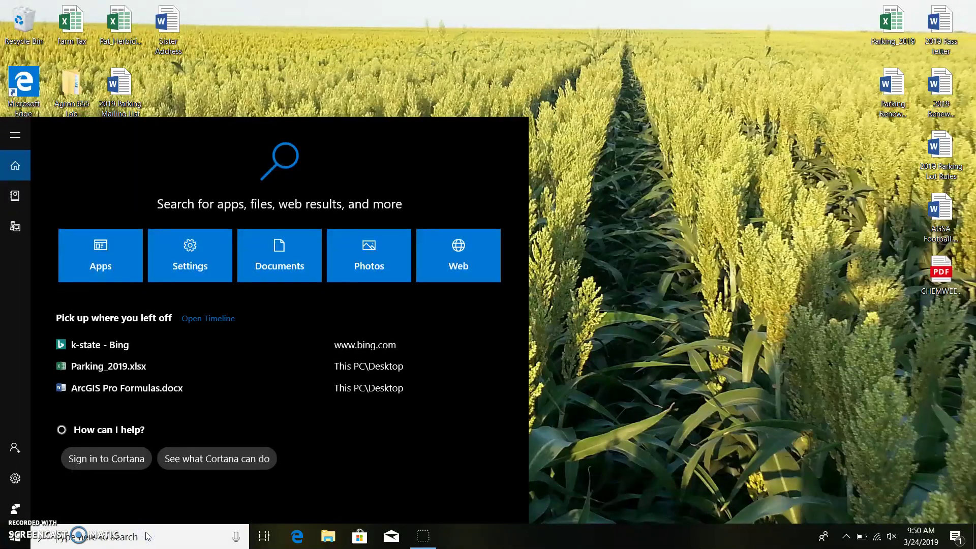
pyautogui.write('a')
pyautogui.press('BackSpace')
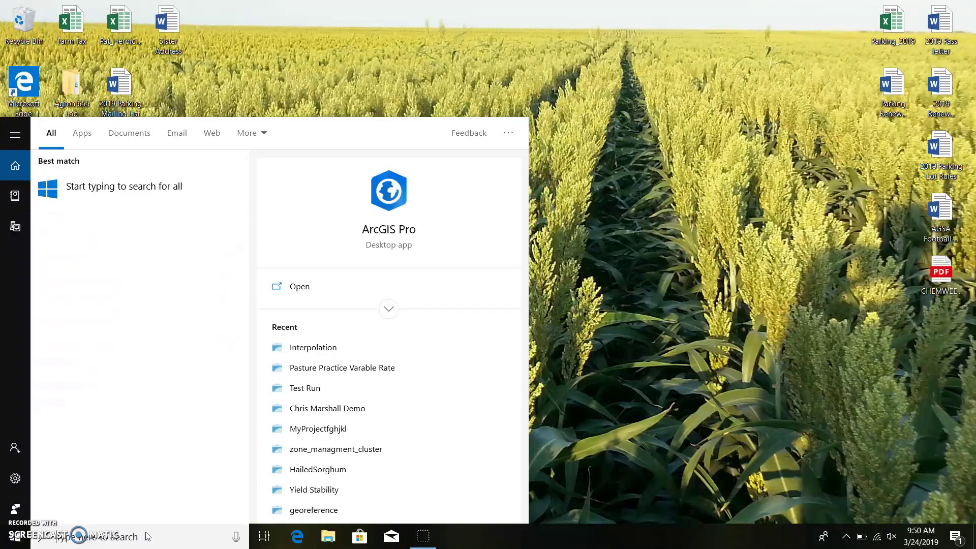
pyautogui.write('arc')
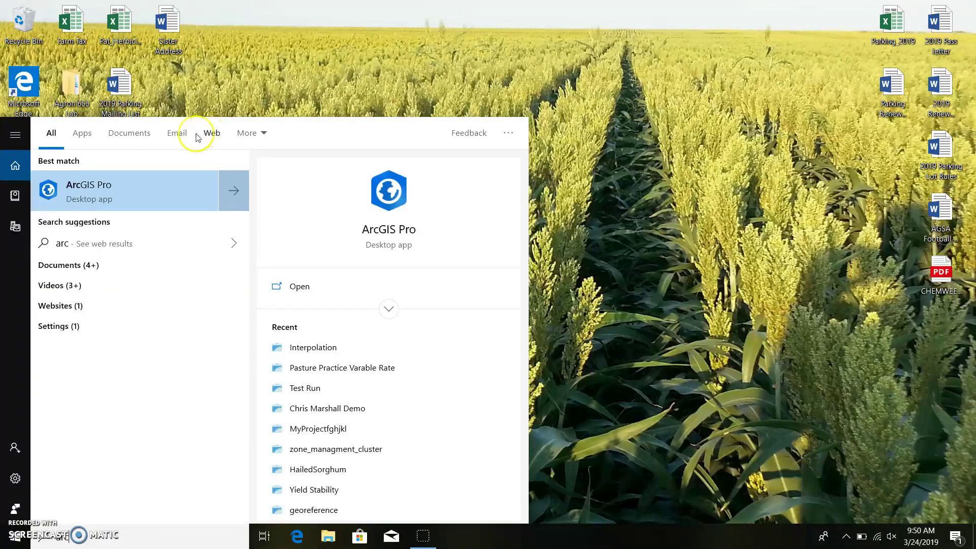
pyautogui.click(76, 204)
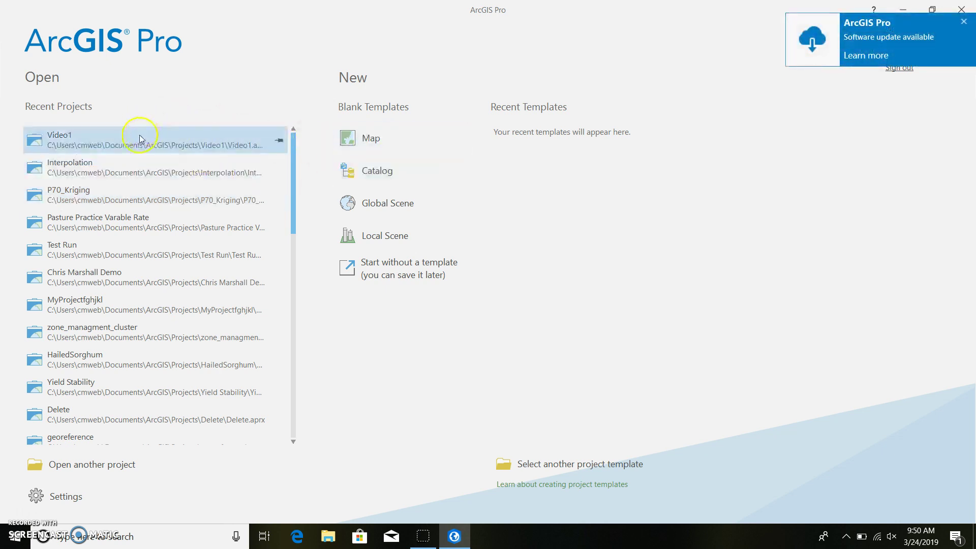
# Open the Video1 project and pan its World Imagery map across the farmland
pyautogui.click(97, 138)
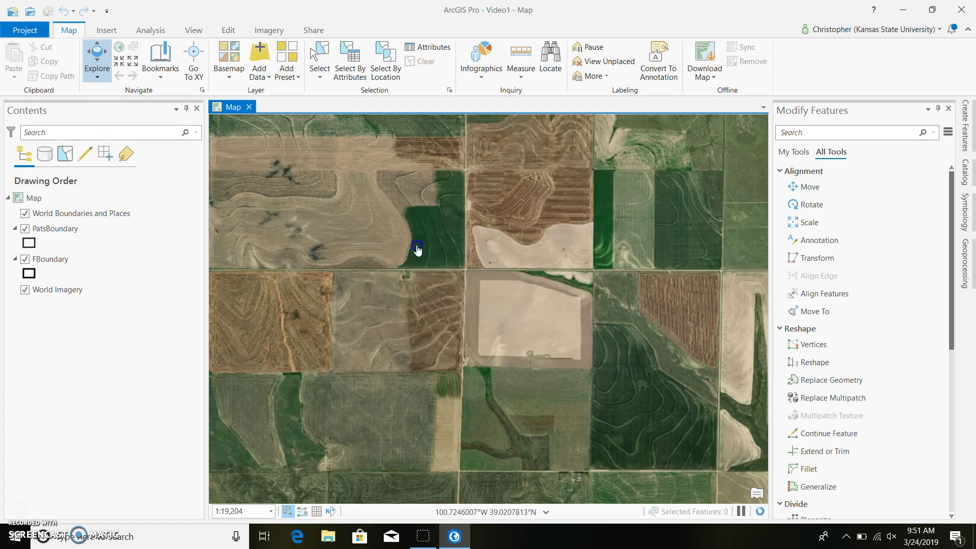
pyautogui.moveTo(481, 217); pyautogui.dragTo(461, 285)
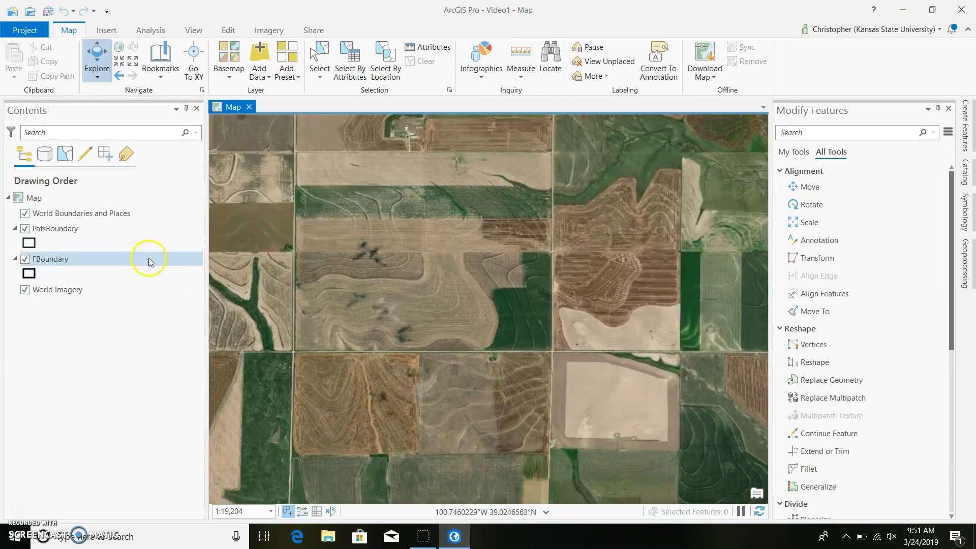
# Zoom the map to the PatsBoundary layer's extent
pyautogui.rightClick(112, 235)
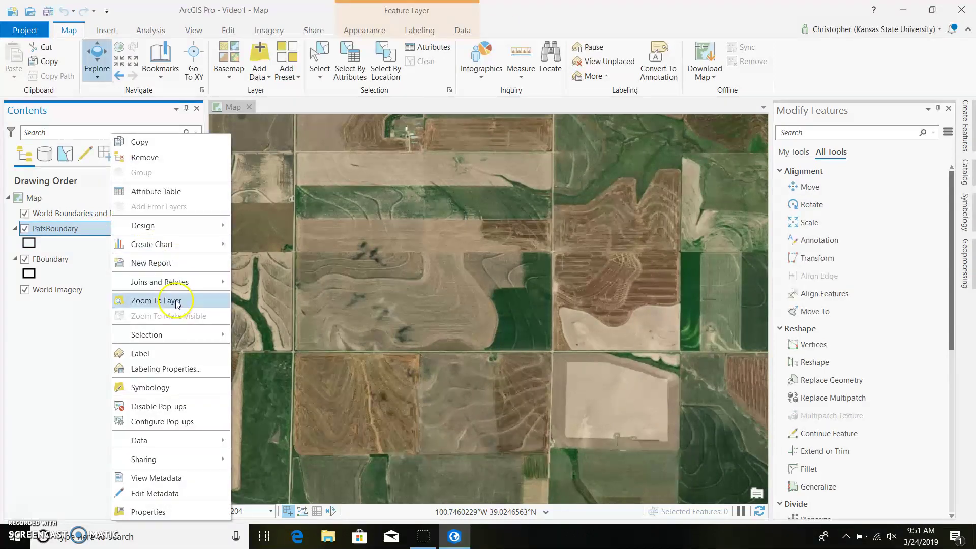
pyautogui.click(174, 301)
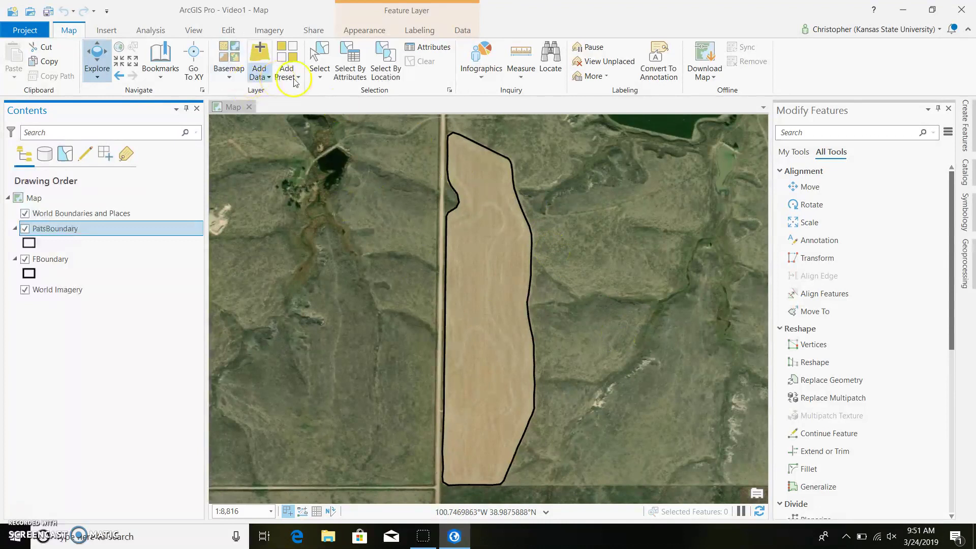
# Add the P70_Soil_Sampling shapefile from Lab 1, Review > GoveCounty_Grid_Sample to the map
pyautogui.click(262, 53)
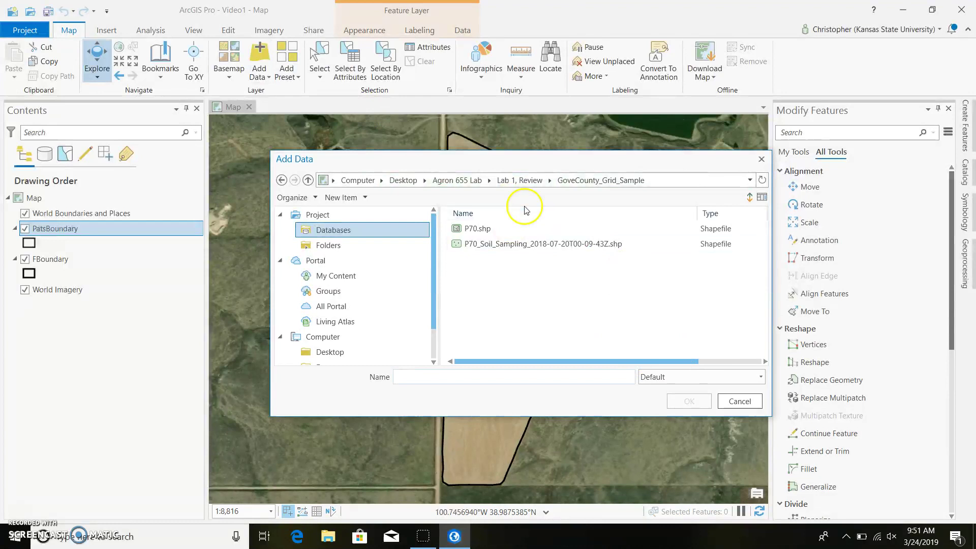
pyautogui.click(463, 182)
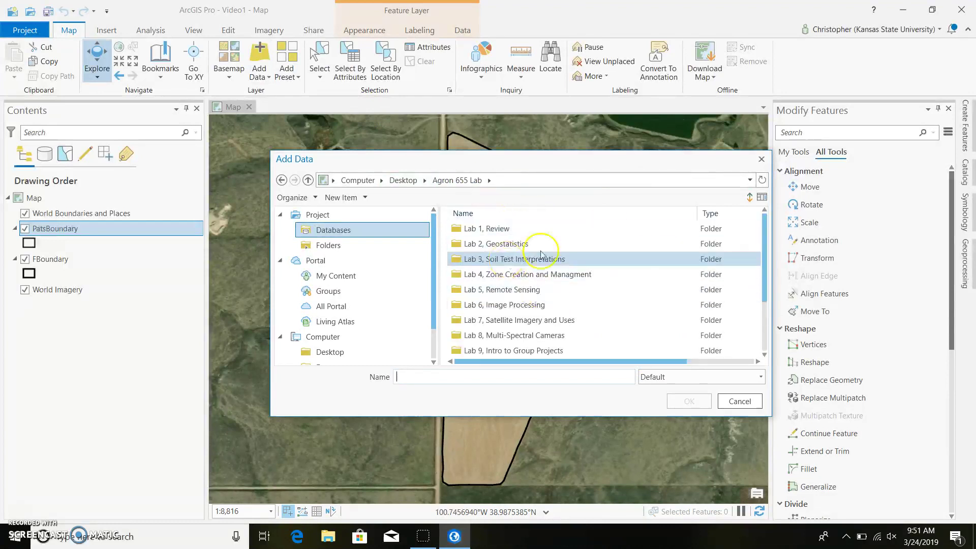
pyautogui.click(496, 230)
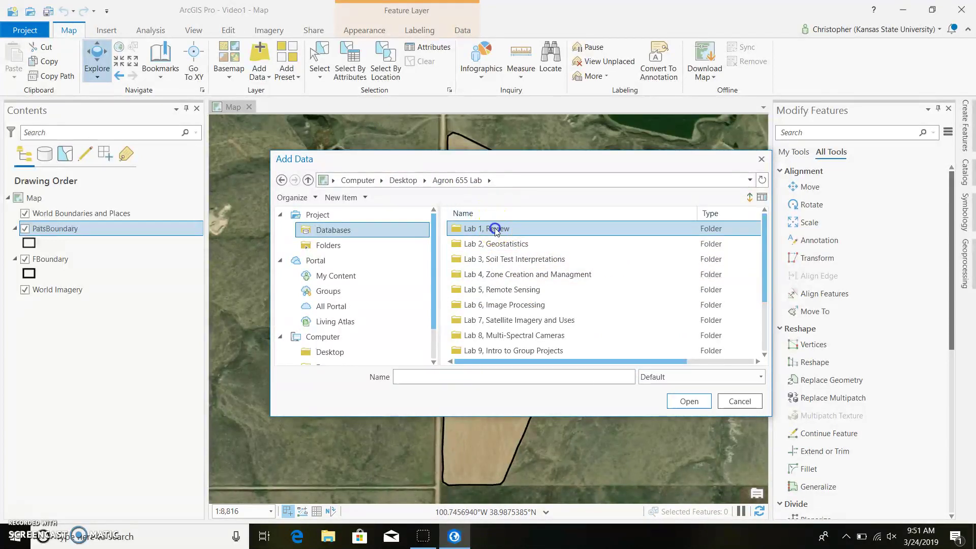
pyautogui.click(689, 401)
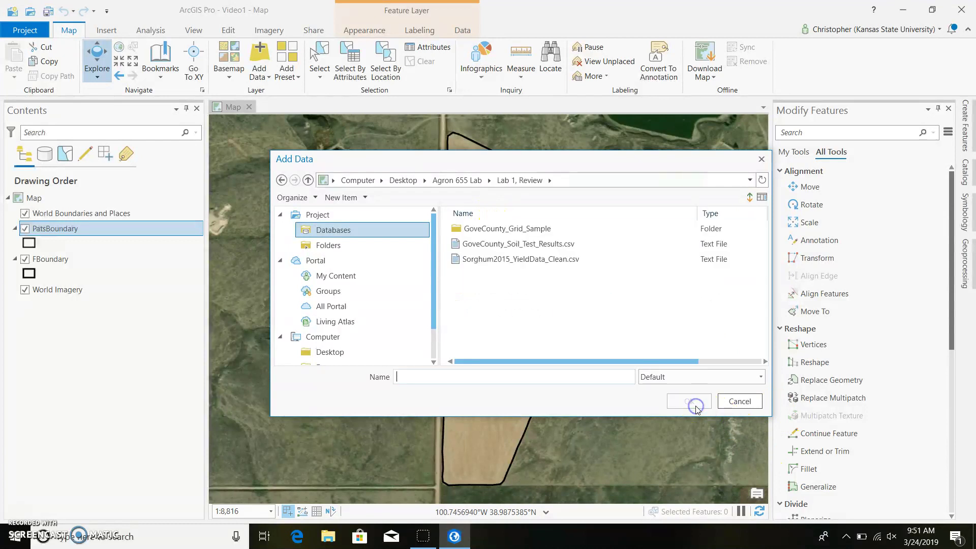
pyautogui.click(528, 241)
pyautogui.click(531, 229)
pyautogui.doubleClick(536, 228)
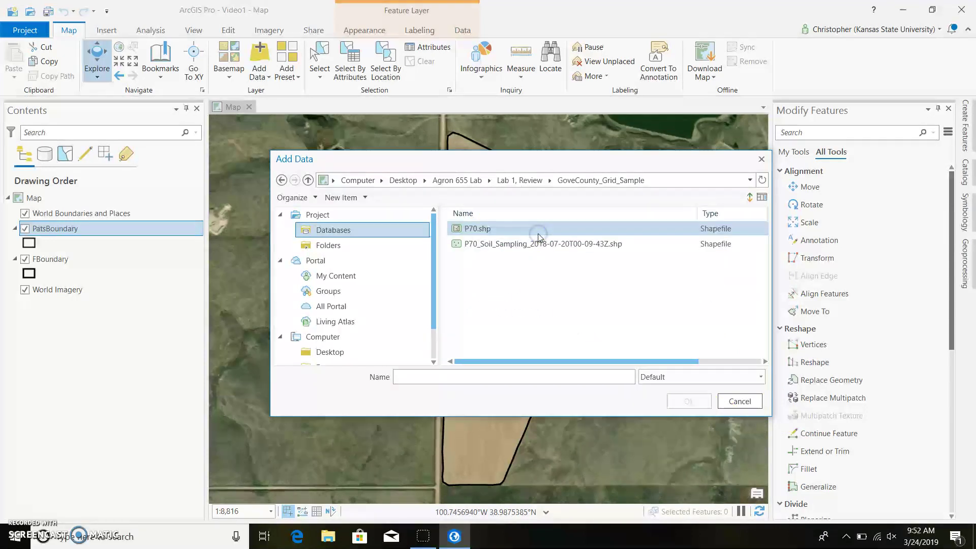
pyautogui.click(563, 235)
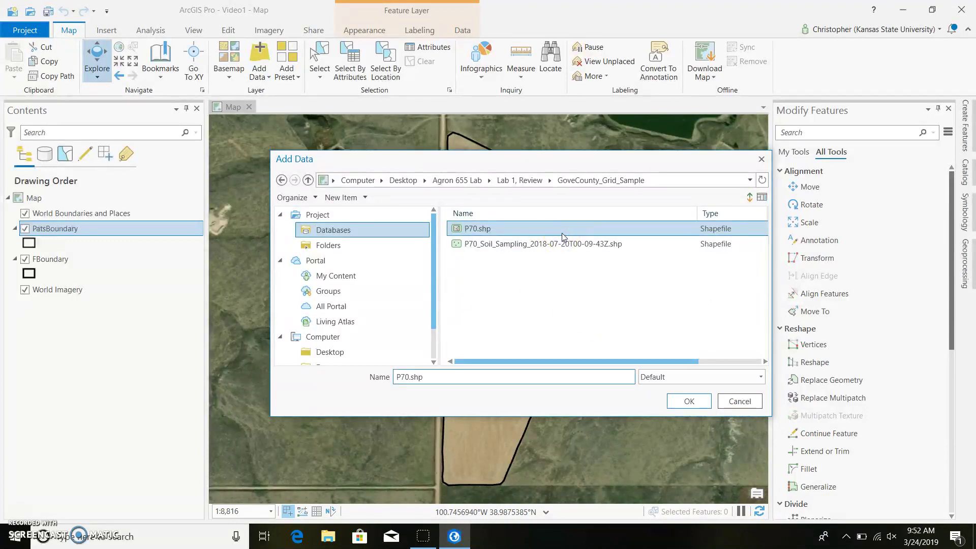
pyautogui.click(522, 246)
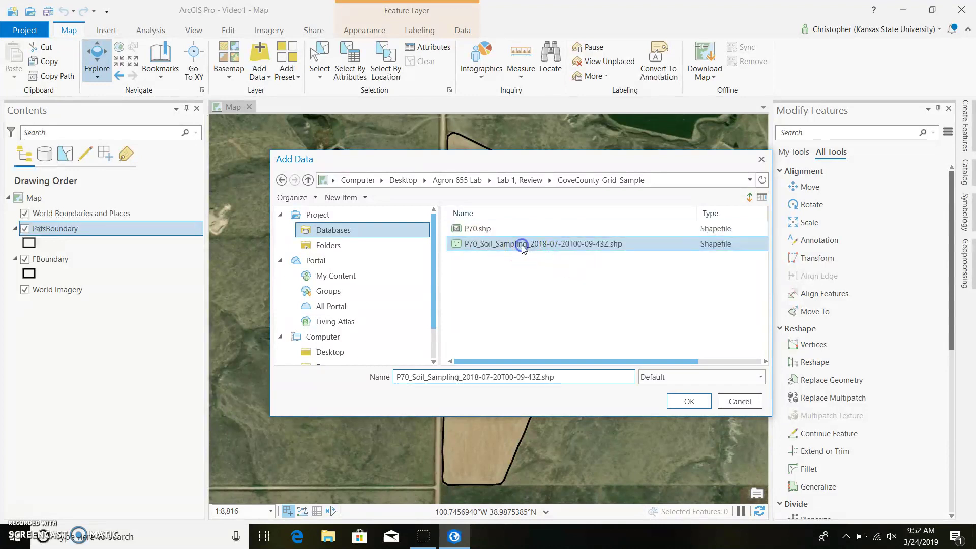
pyautogui.click(700, 402)
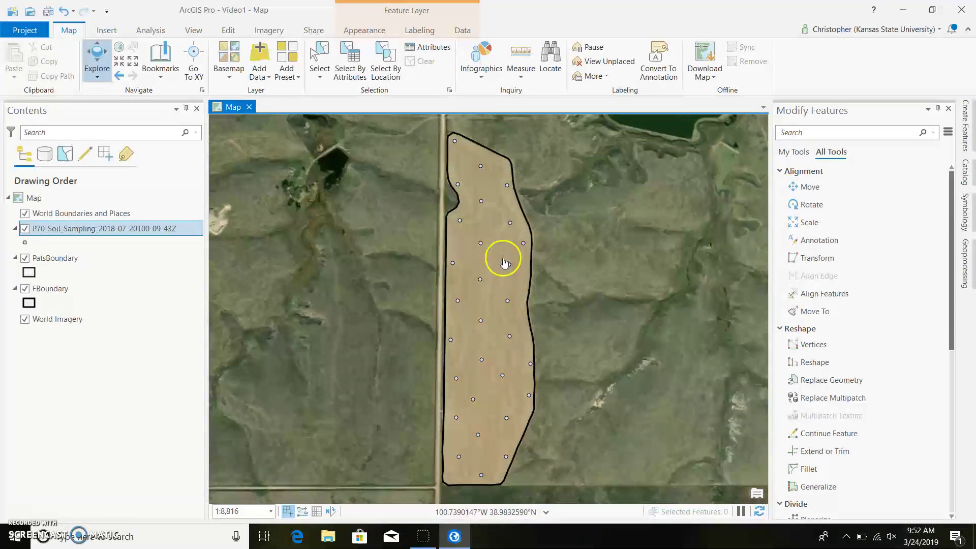
pyautogui.scroll(5, 514, 201)
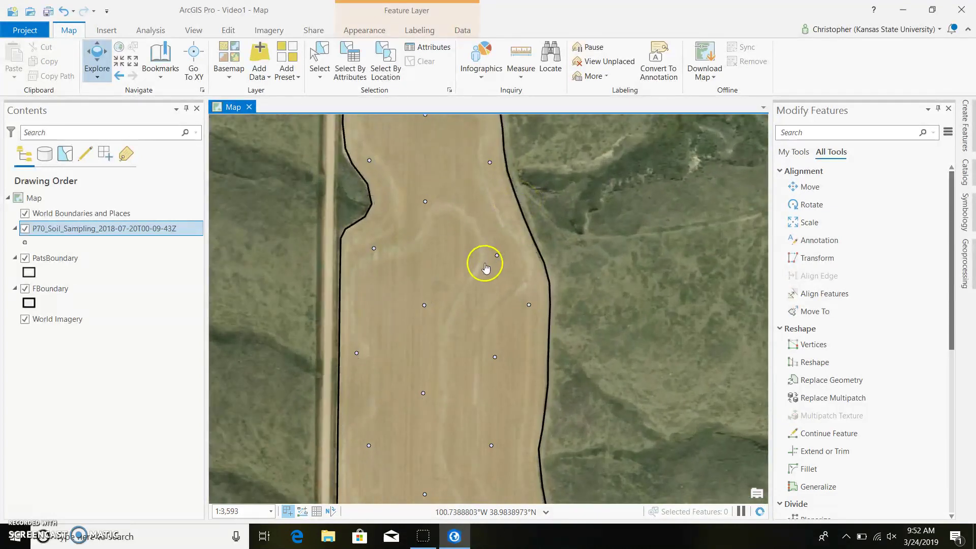
pyautogui.moveTo(468, 258); pyautogui.dragTo(494, 327)
pyautogui.moveTo(529, 366); pyautogui.dragTo(429, 135)
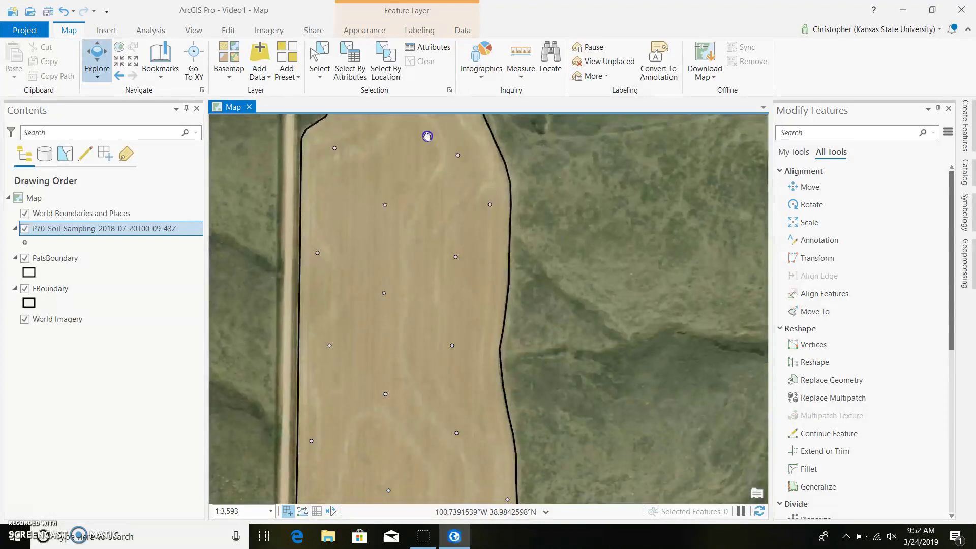
pyautogui.moveTo(394, 350); pyautogui.dragTo(483, 212)
pyautogui.moveTo(468, 339); pyautogui.dragTo(421, 291)
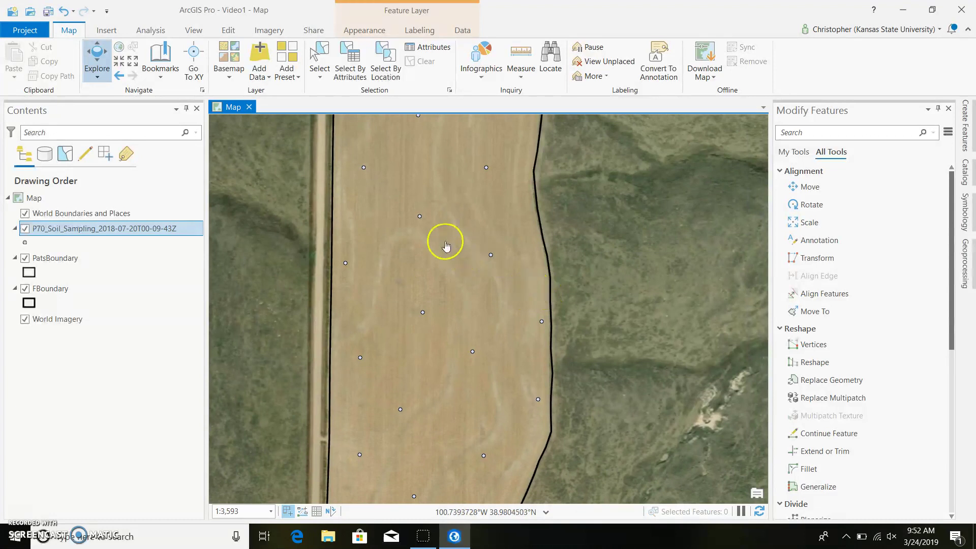
pyautogui.moveTo(442, 242); pyautogui.dragTo(464, 377)
pyautogui.moveTo(468, 233); pyautogui.dragTo(459, 339)
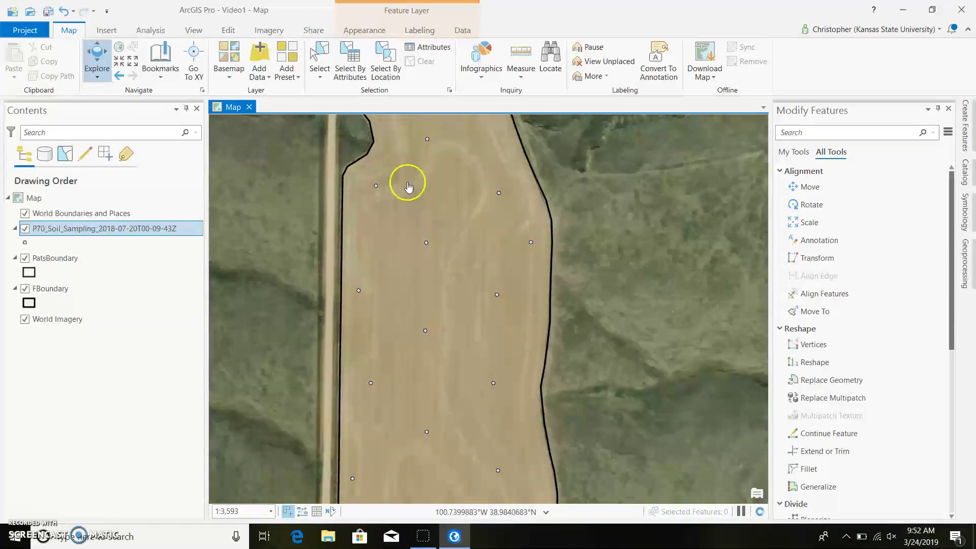
pyautogui.moveTo(405, 181); pyautogui.dragTo(418, 354)
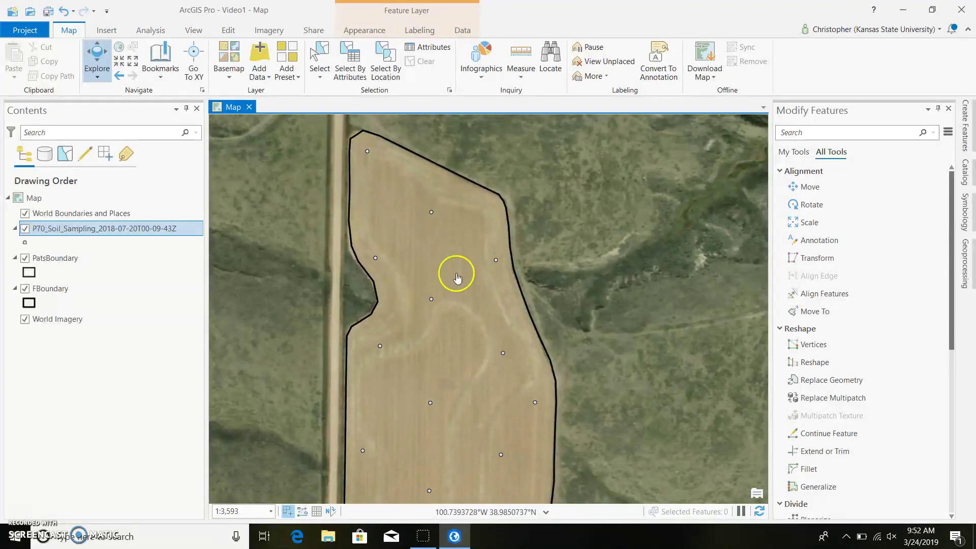
pyautogui.moveTo(453, 277); pyautogui.dragTo(345, 287)
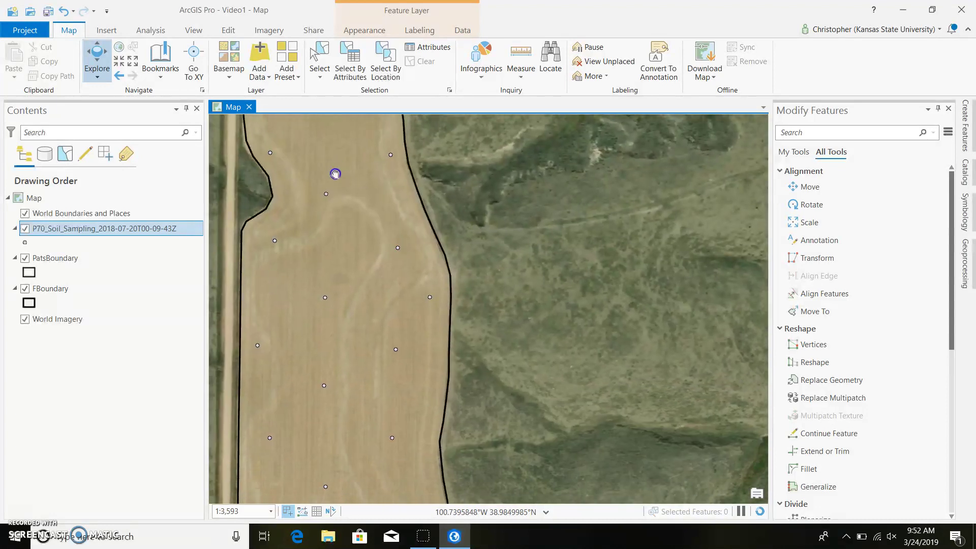
pyautogui.scroll(-3, 336, 173)
pyautogui.scroll(-3, 460, 298)
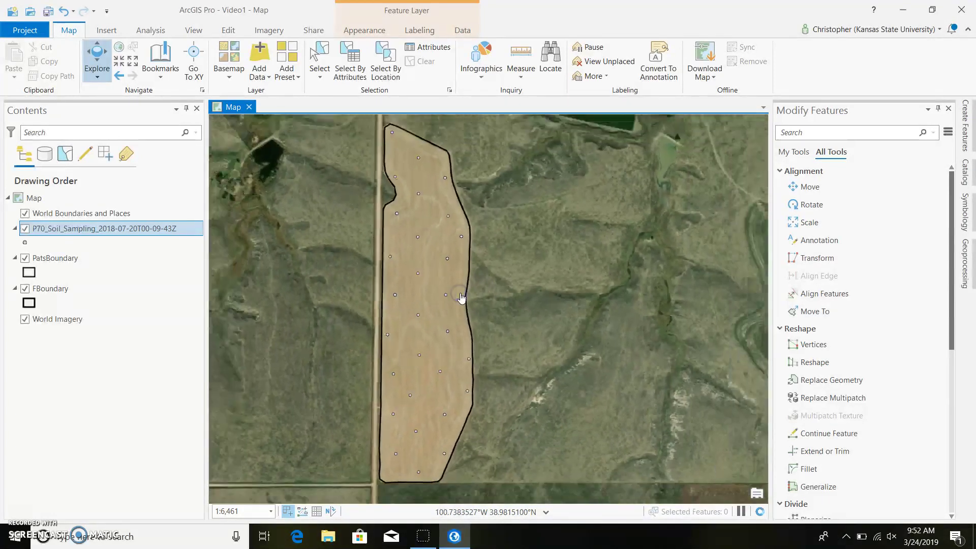
pyautogui.moveTo(461, 299); pyautogui.dragTo(530, 344)
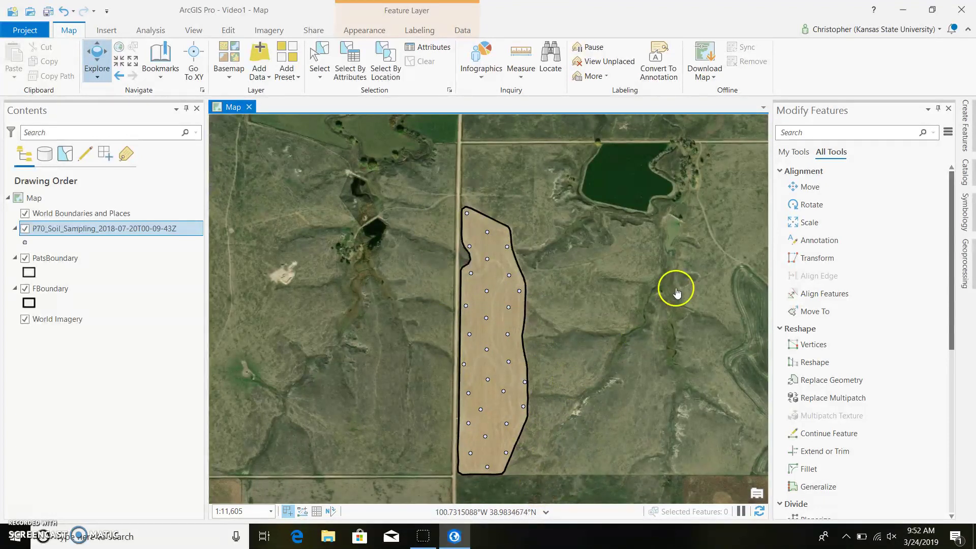
# Pan and zoom the map until the P70 sampling field and its point grid are centred
pyautogui.scroll(-3, 618, 351)
pyautogui.press('Up')
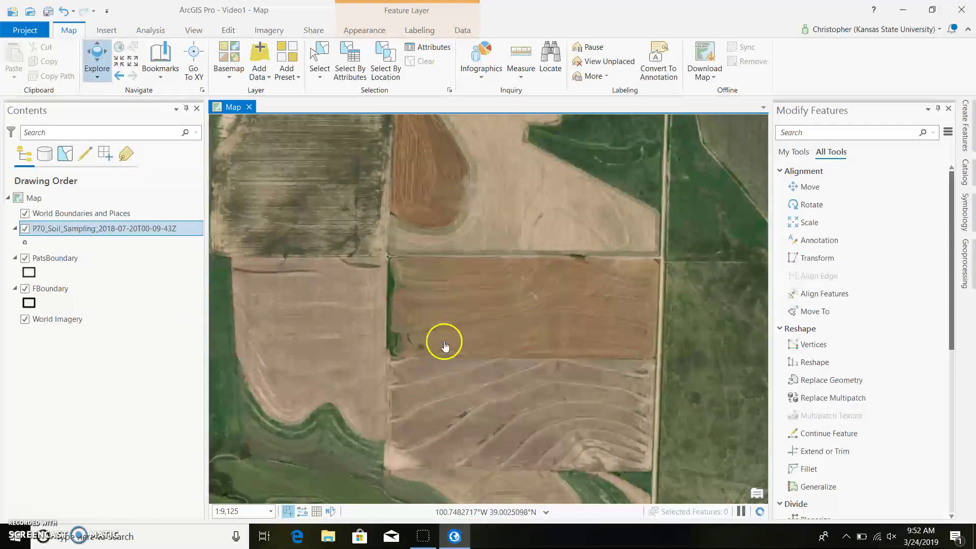
pyautogui.scroll(4, 531, 257)
pyautogui.moveTo(502, 260); pyautogui.dragTo(680, 464)
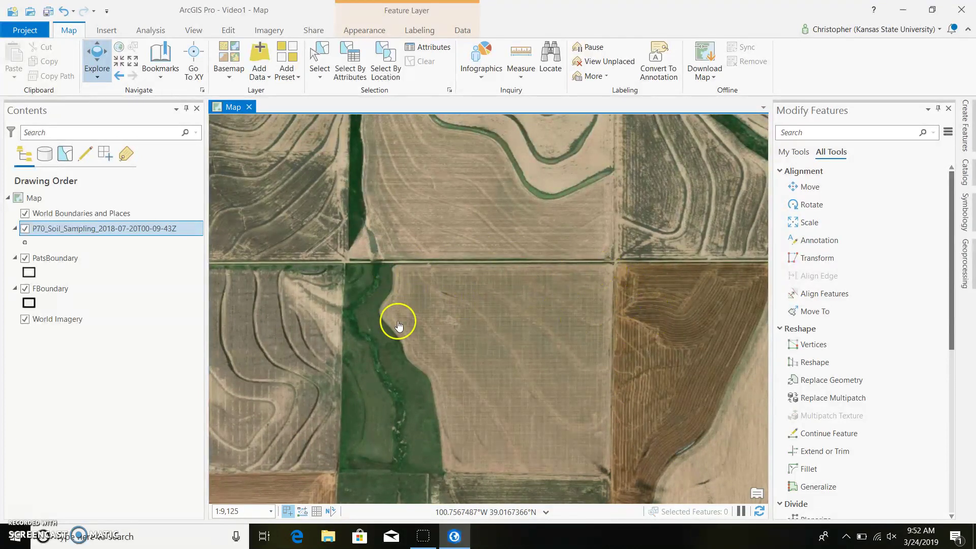
pyautogui.moveTo(556, 438); pyautogui.dragTo(347, 145)
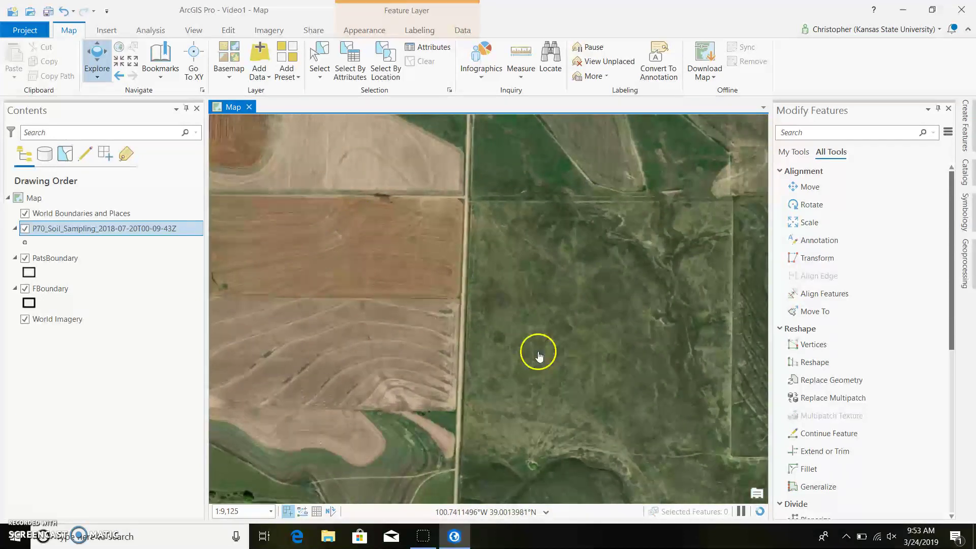
pyautogui.moveTo(539, 356); pyautogui.dragTo(443, 185)
pyautogui.moveTo(640, 456); pyautogui.dragTo(690, 239)
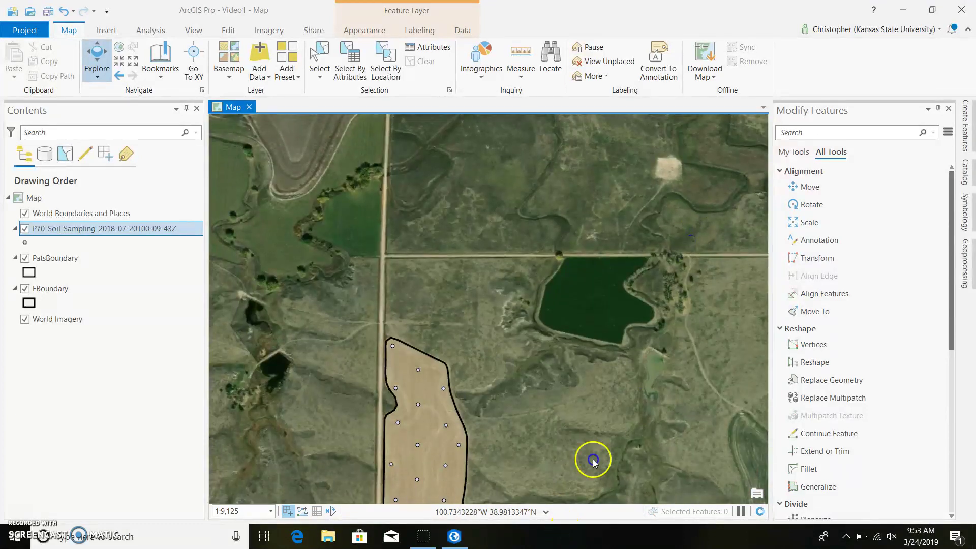
pyautogui.moveTo(593, 460); pyautogui.dragTo(584, 261)
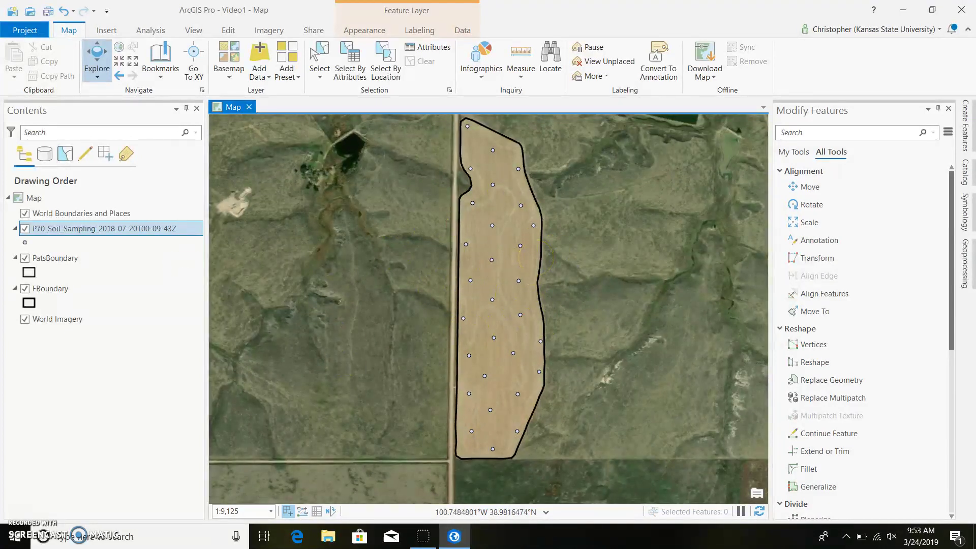
# Open the P70_Soil_Sampling attribute table and scroll across soil-test fields like SS1pH and SS1OM
pyautogui.rightClick(69, 230)
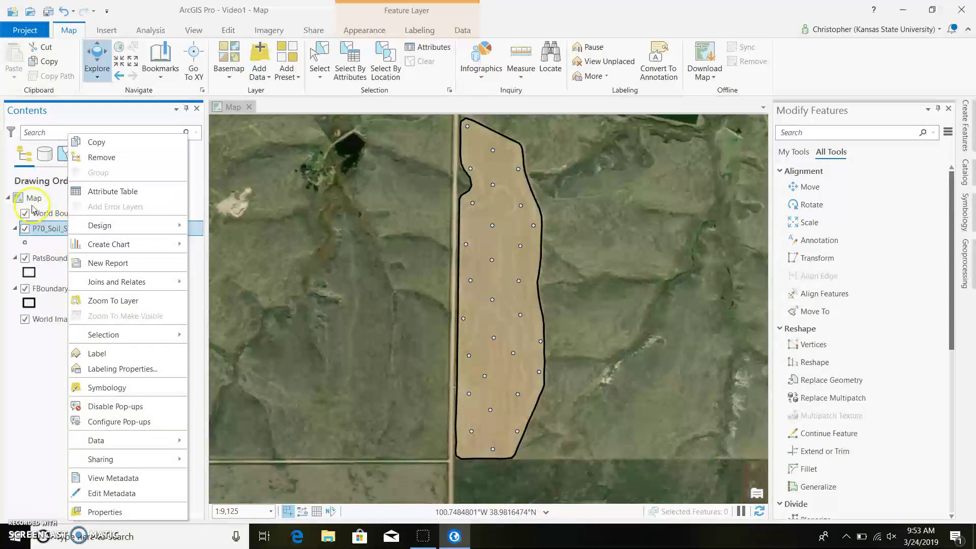
pyautogui.click(143, 192)
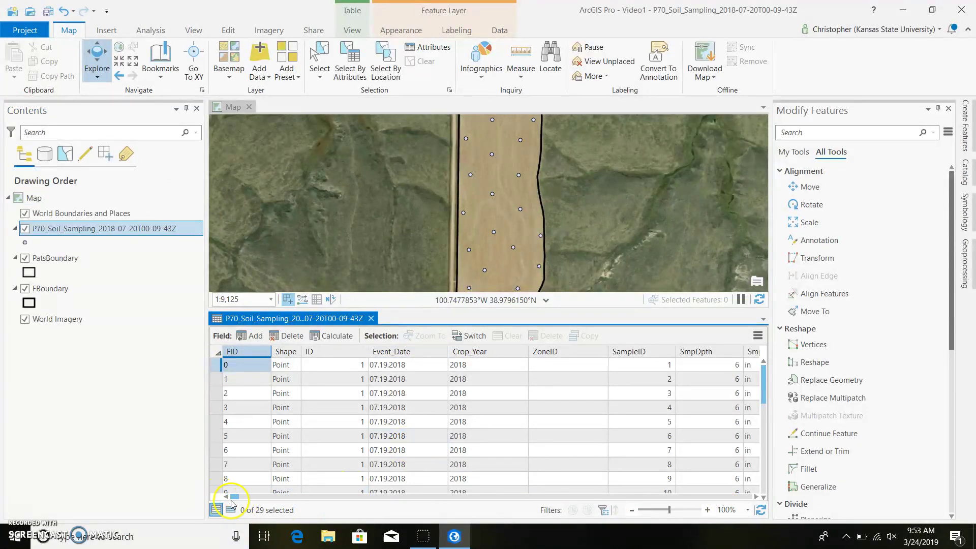
pyautogui.moveTo(235, 502); pyautogui.dragTo(379, 500)
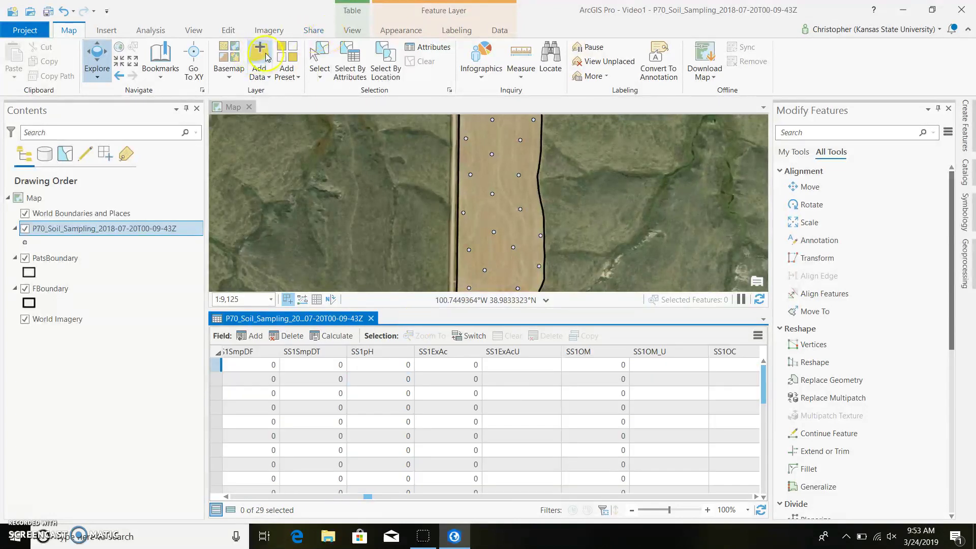
# Add GoveCounty_Soil_Test_Results.csv from the Lab 1, Review folder as a standalone table
pyautogui.click(260, 57)
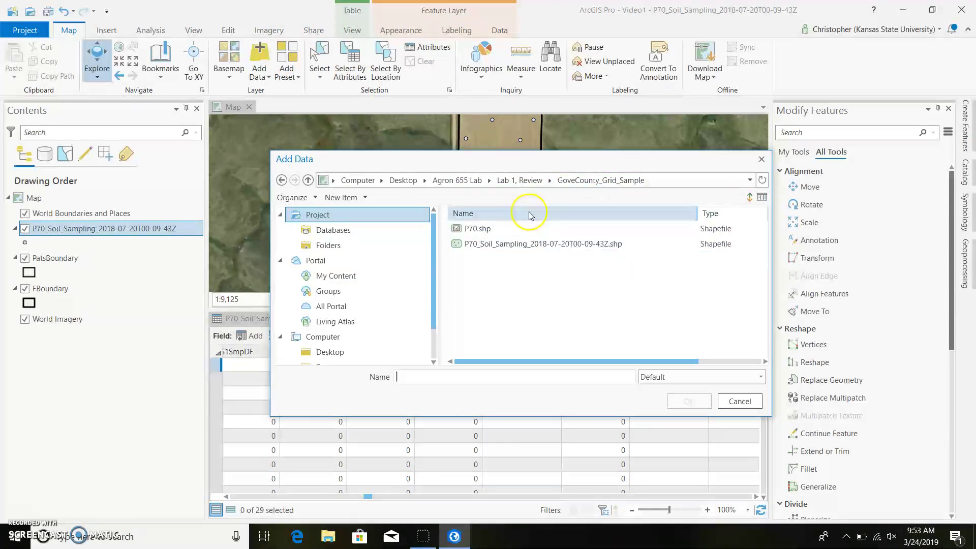
pyautogui.click(526, 181)
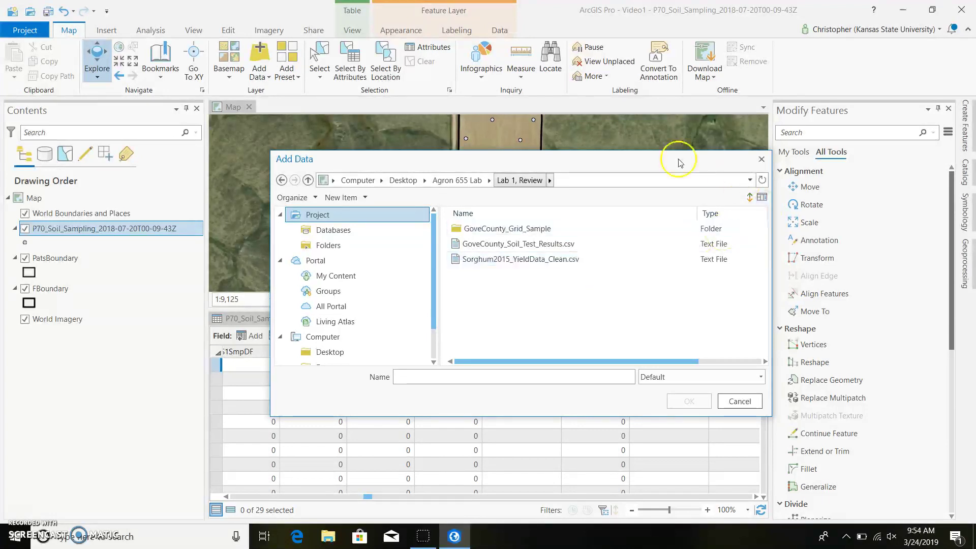
pyautogui.click(572, 245)
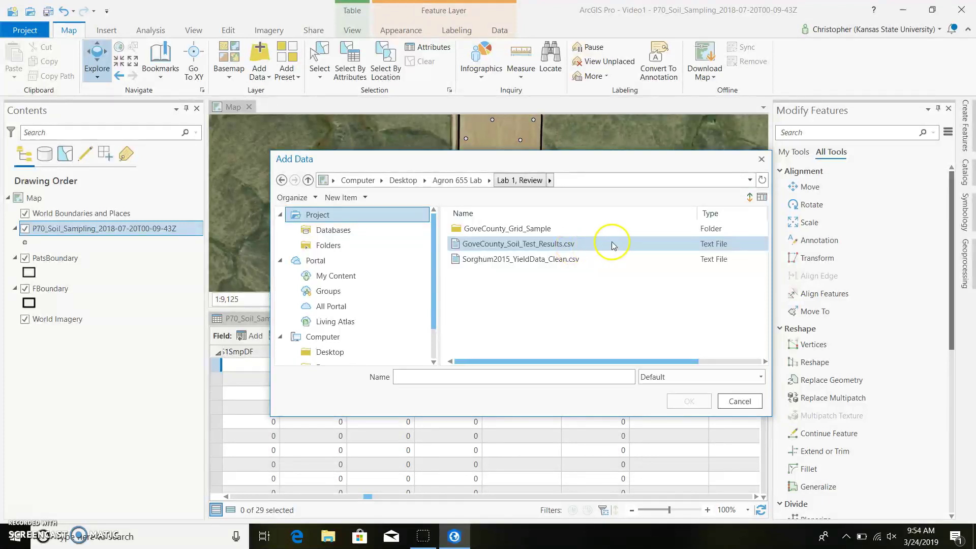
pyautogui.click(586, 248)
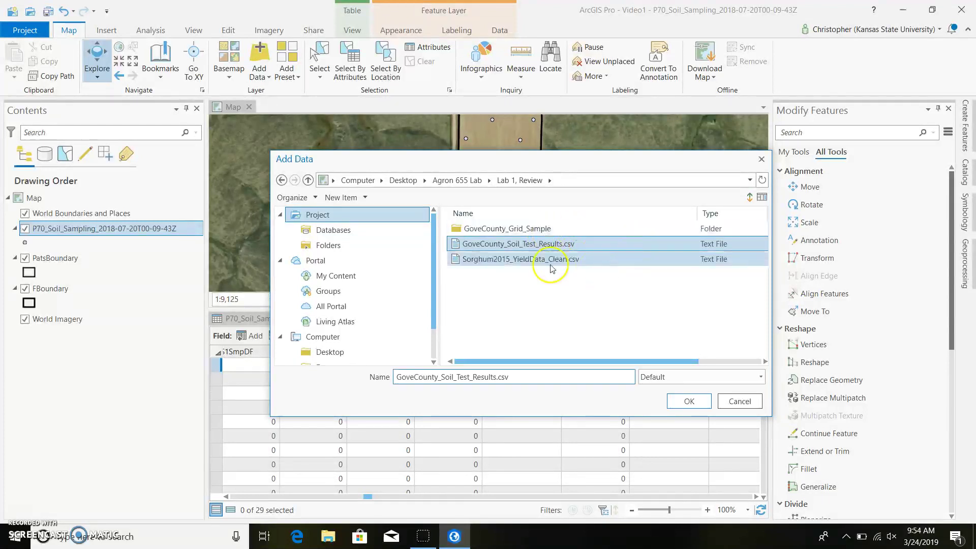
pyautogui.click(690, 400)
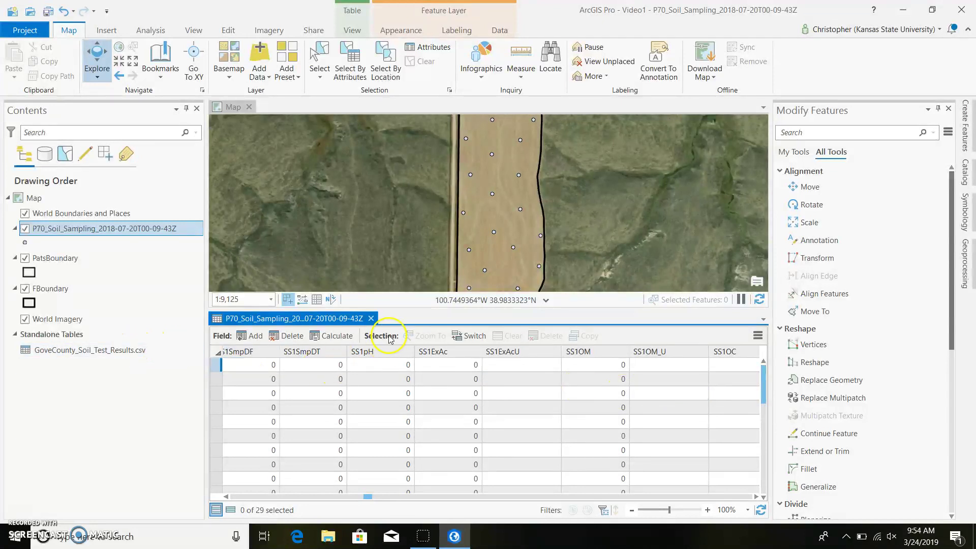
# Close the sampling table and open GoveCounty_Soil_Test_Results.csv to view Sample ID, OM_Percent and Mehlich3_ppm
pyautogui.click(371, 318)
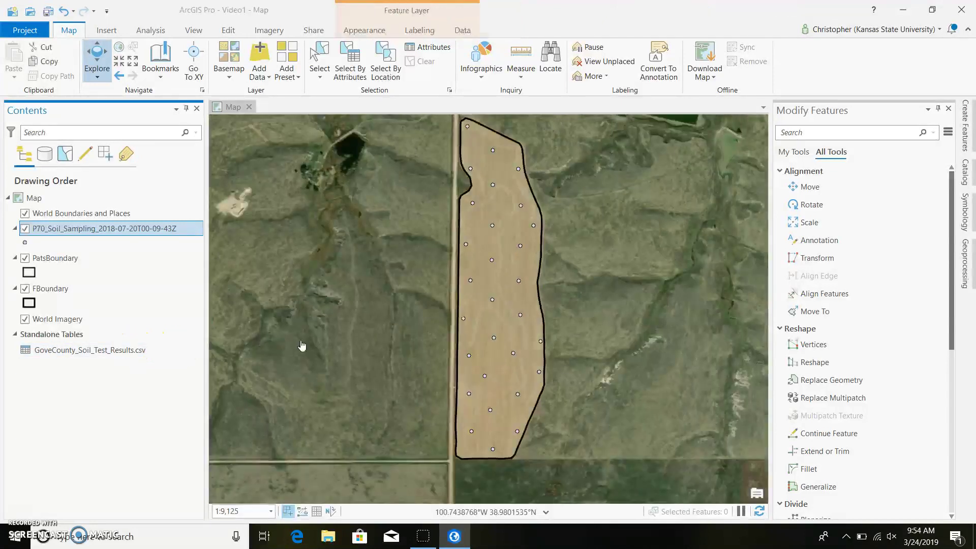
pyautogui.rightClick(134, 351)
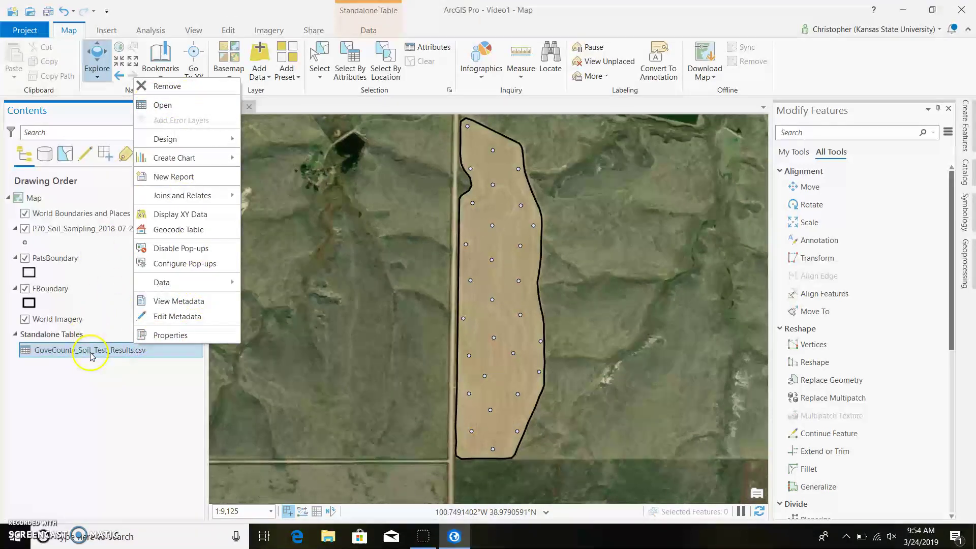
pyautogui.click(195, 107)
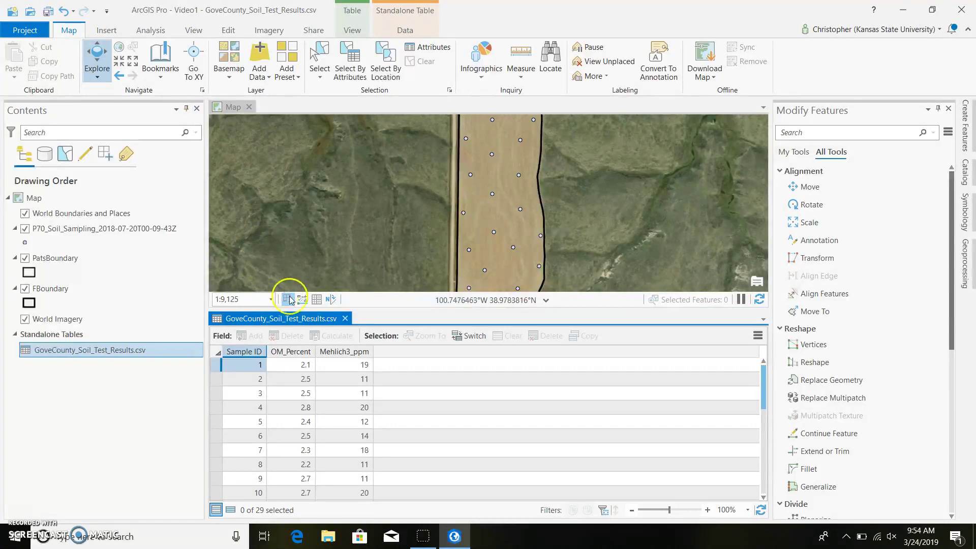
pyautogui.moveTo(244, 352)
pyautogui.moveTo(304, 353)
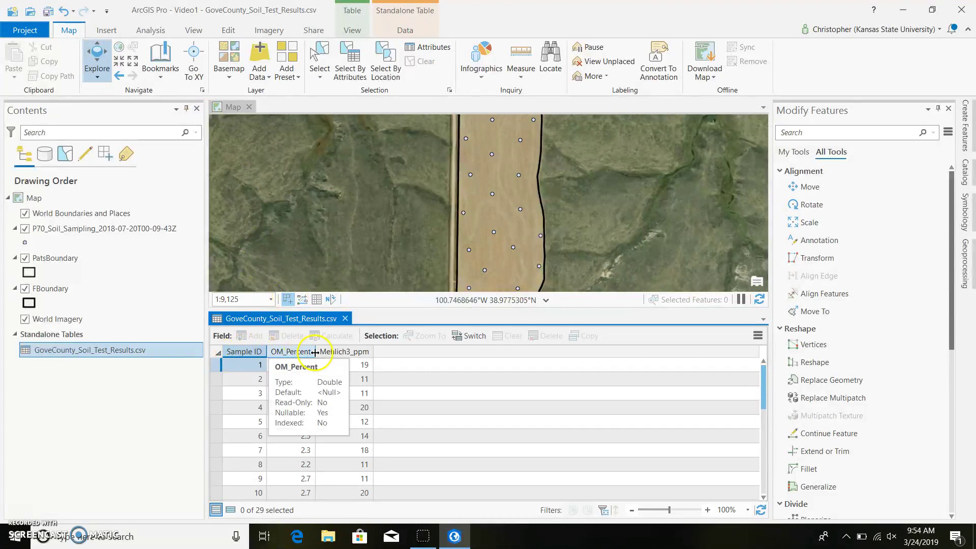
pyautogui.moveTo(355, 357)
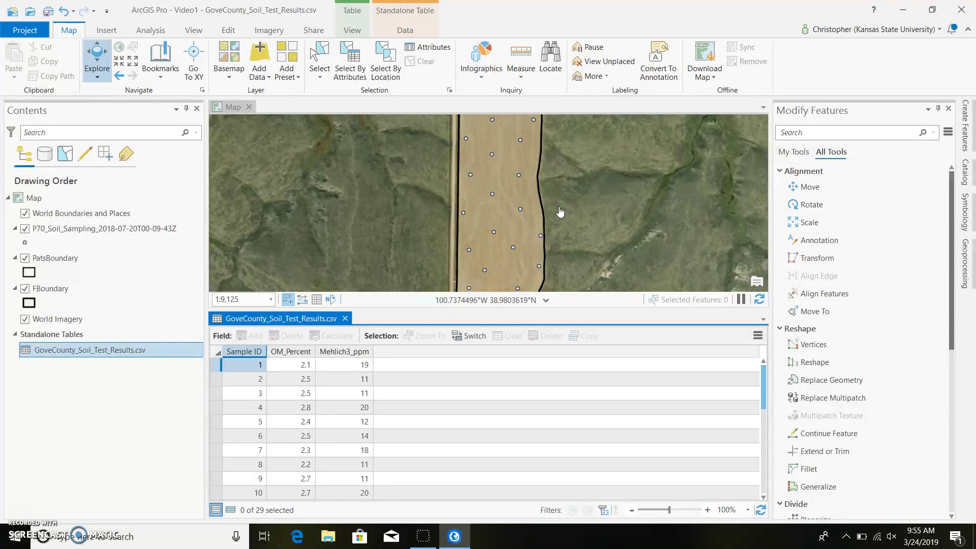
pyautogui.click(345, 450)
pyautogui.scroll(-6, 326, 445)
pyautogui.click(344, 418)
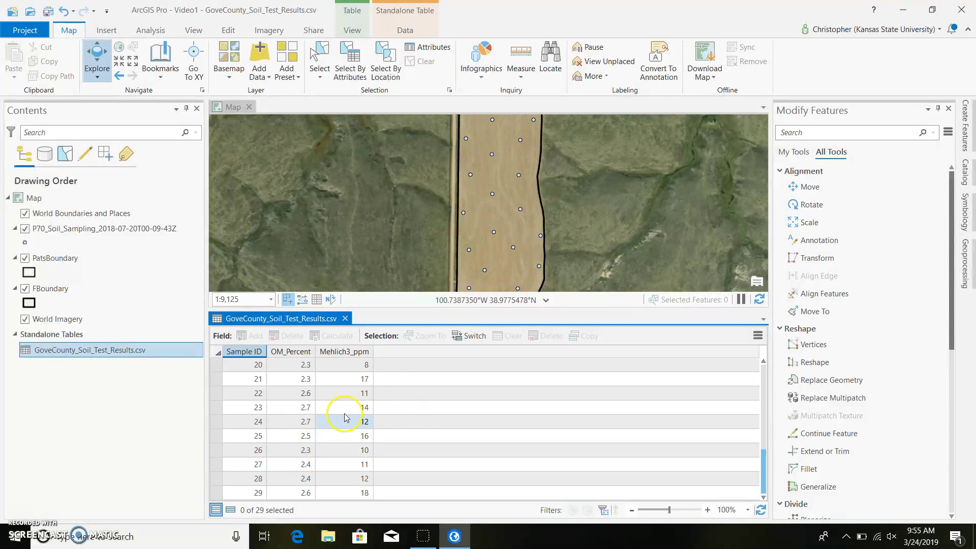
pyautogui.scroll(6, 345, 418)
pyautogui.click(337, 379)
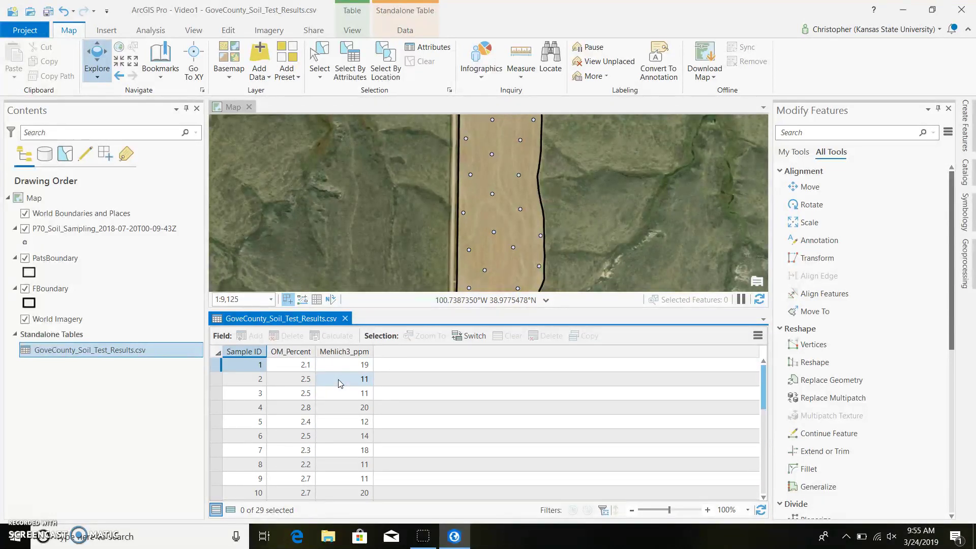
pyautogui.scroll(-6, 356, 386)
pyautogui.click(365, 394)
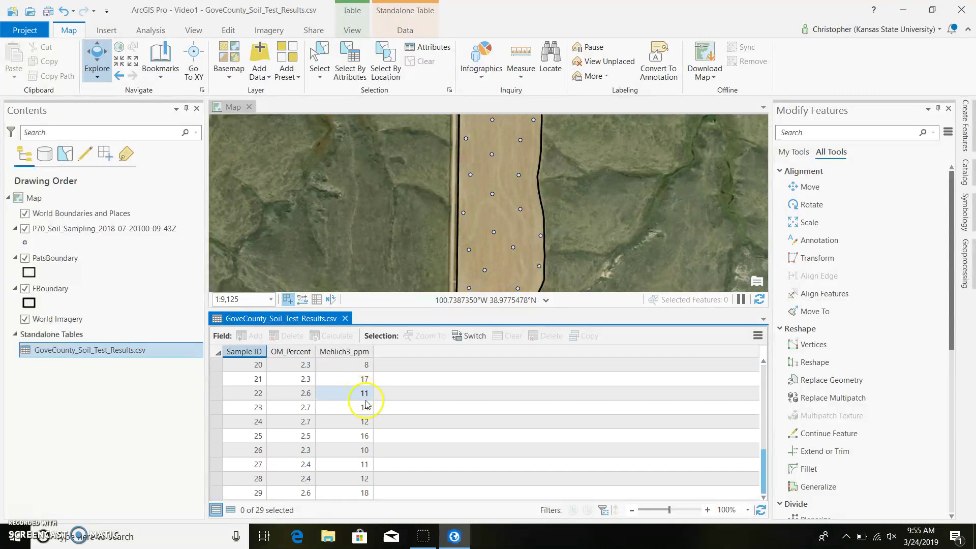
pyautogui.click(359, 409)
pyautogui.click(366, 425)
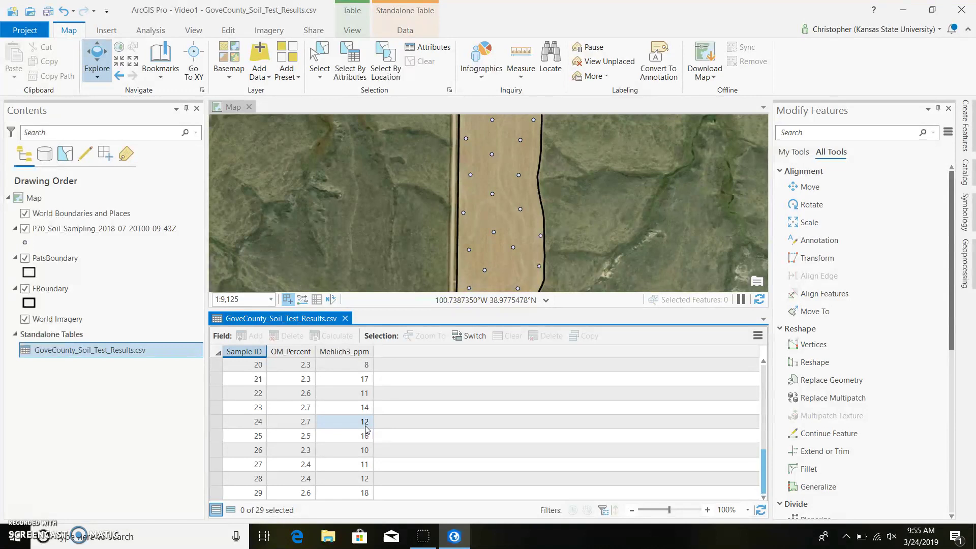
pyautogui.click(247, 383)
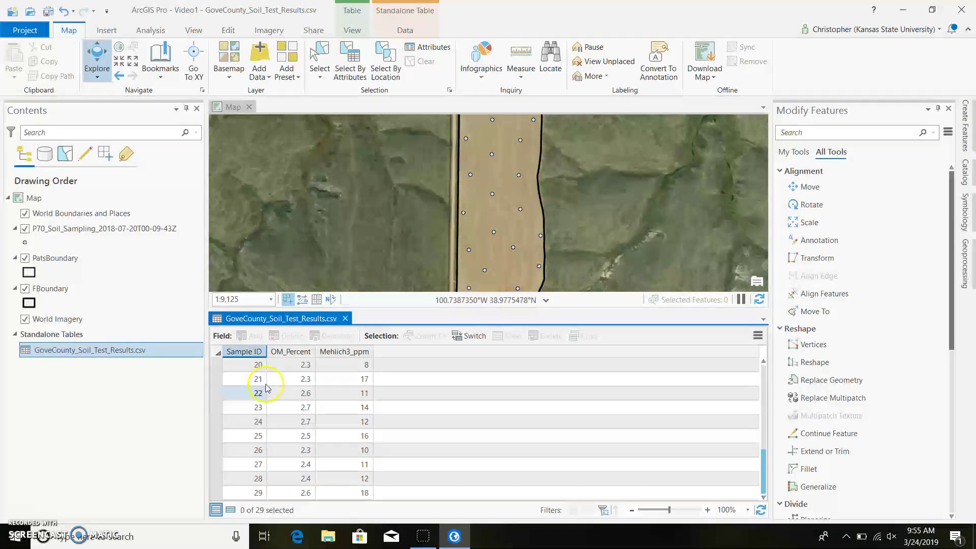
pyautogui.click(439, 413)
pyautogui.click(372, 463)
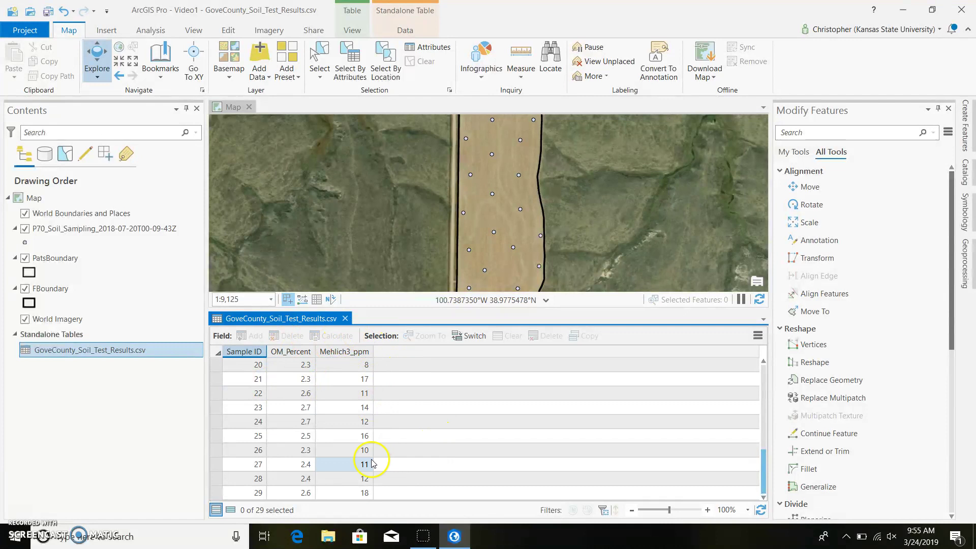
pyautogui.click(362, 391)
pyautogui.click(362, 365)
pyautogui.click(364, 437)
pyautogui.click(369, 478)
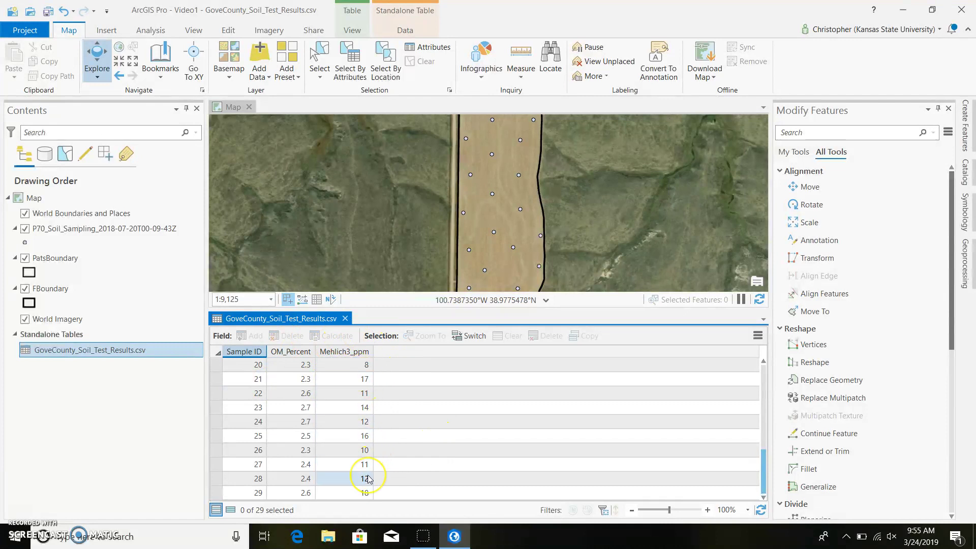
pyautogui.hotkey('ctrl', 'Home')
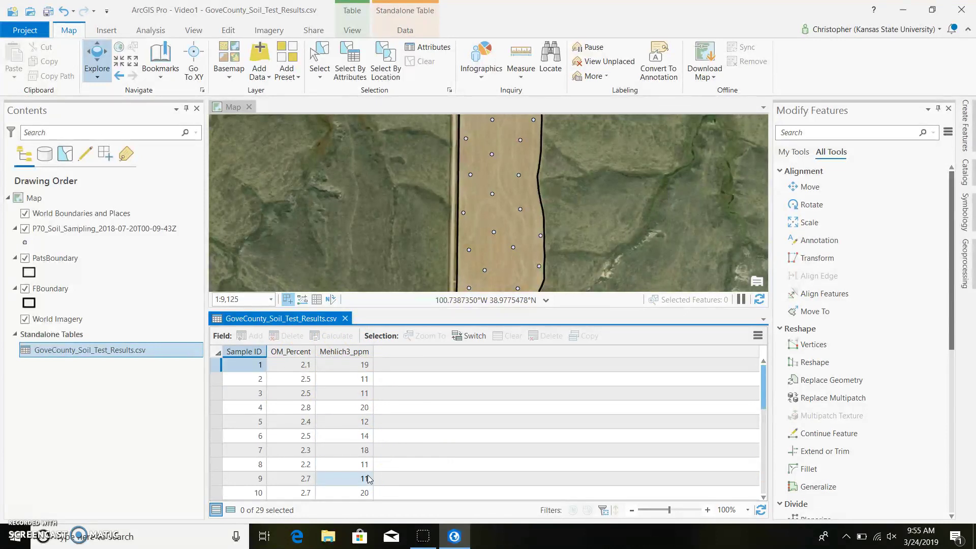
pyautogui.click(371, 427)
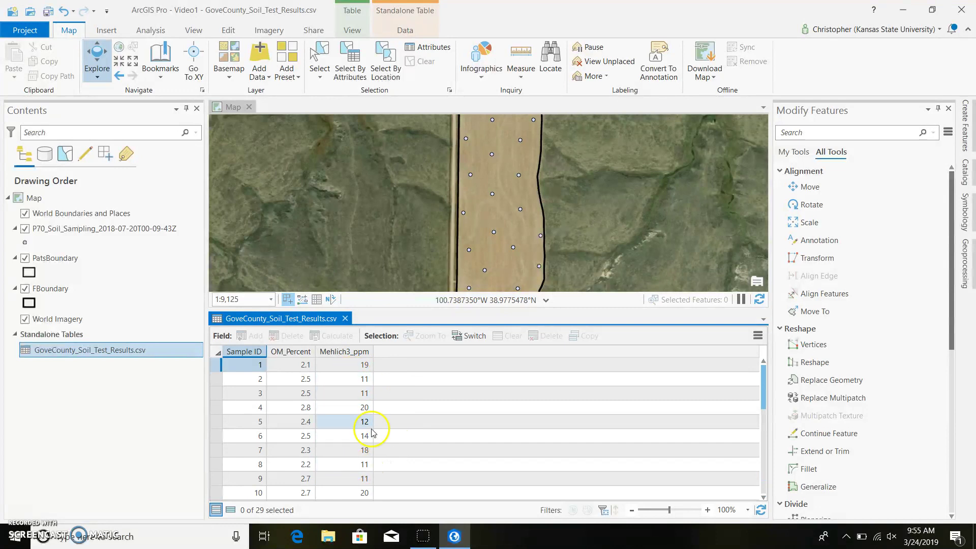
pyautogui.scroll(-6, 373, 433)
pyautogui.click(358, 394)
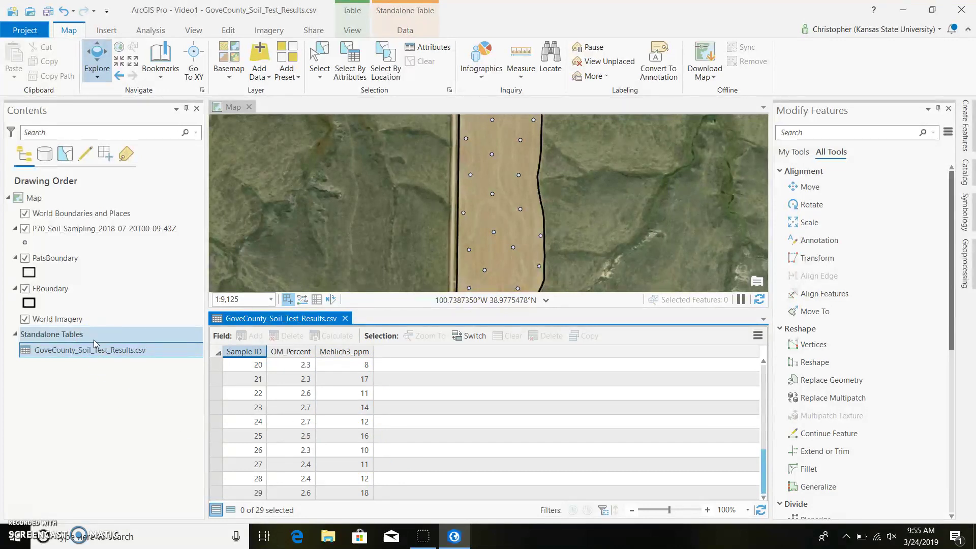
pyautogui.click(106, 233)
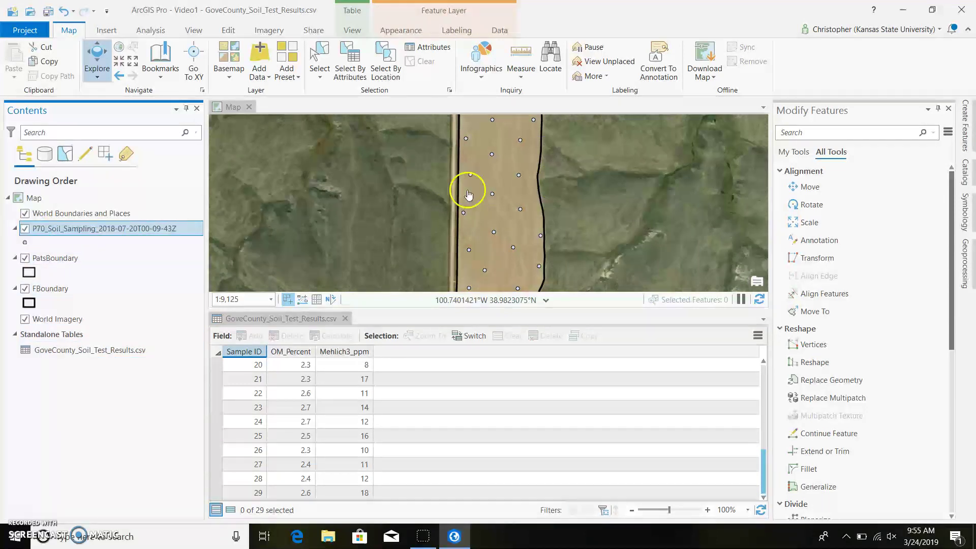
pyautogui.click(80, 355)
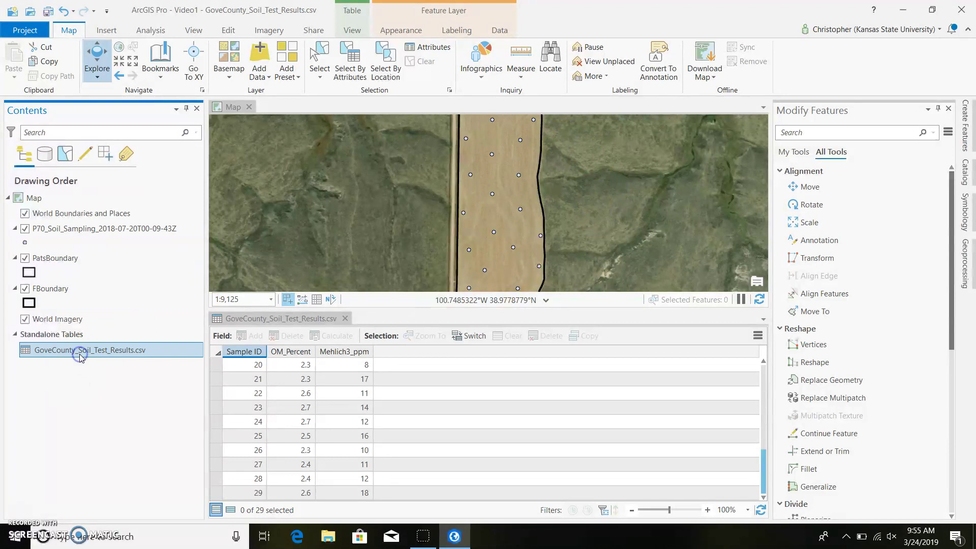
pyautogui.click(112, 232)
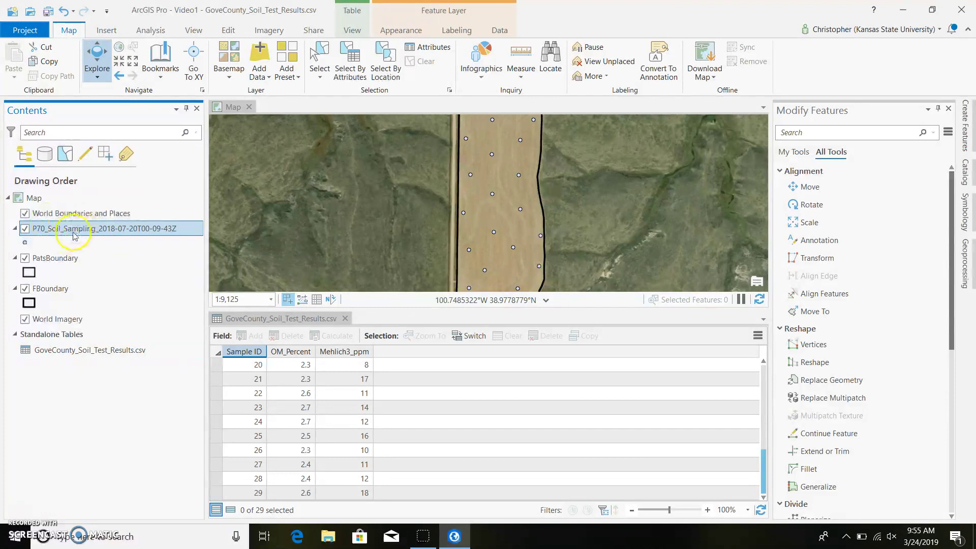
pyautogui.rightClick(89, 231)
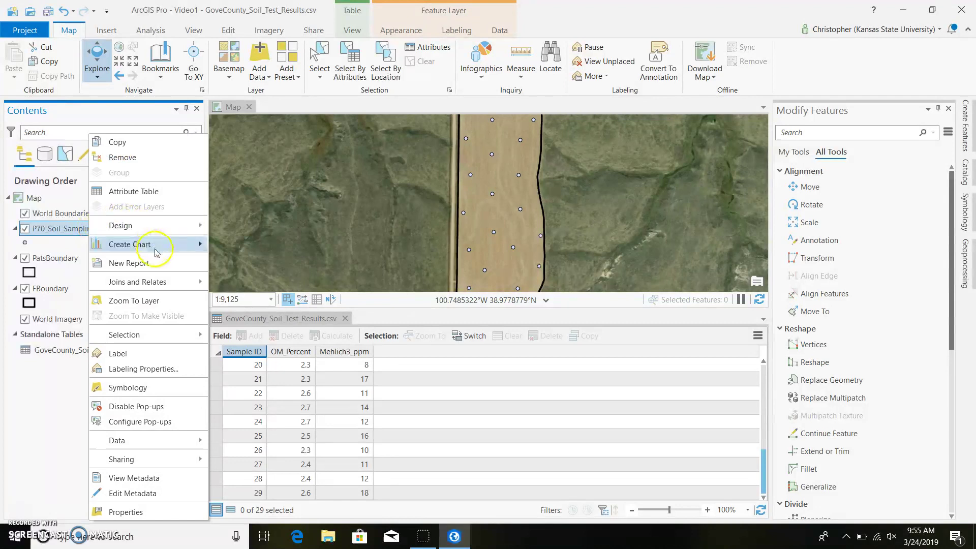
pyautogui.moveTo(170, 282)
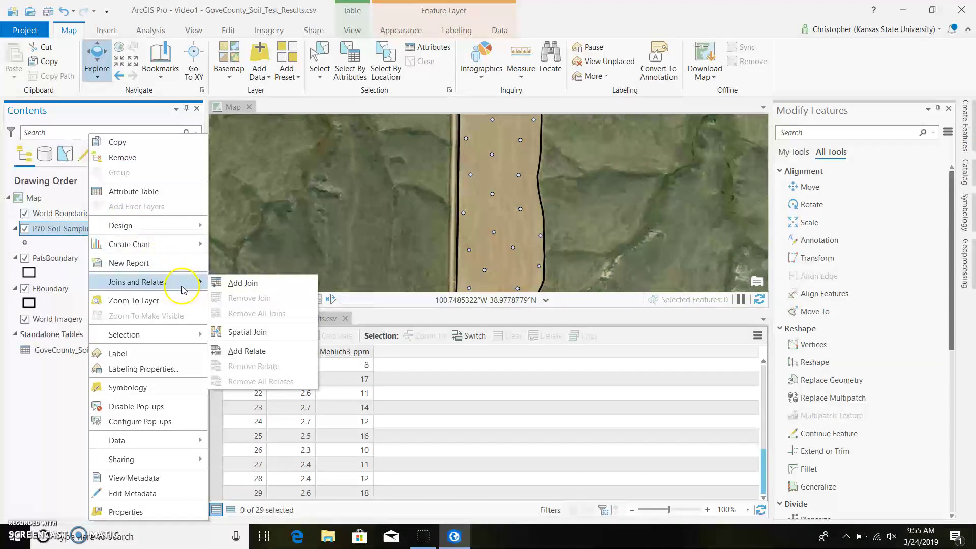
pyautogui.click(247, 283)
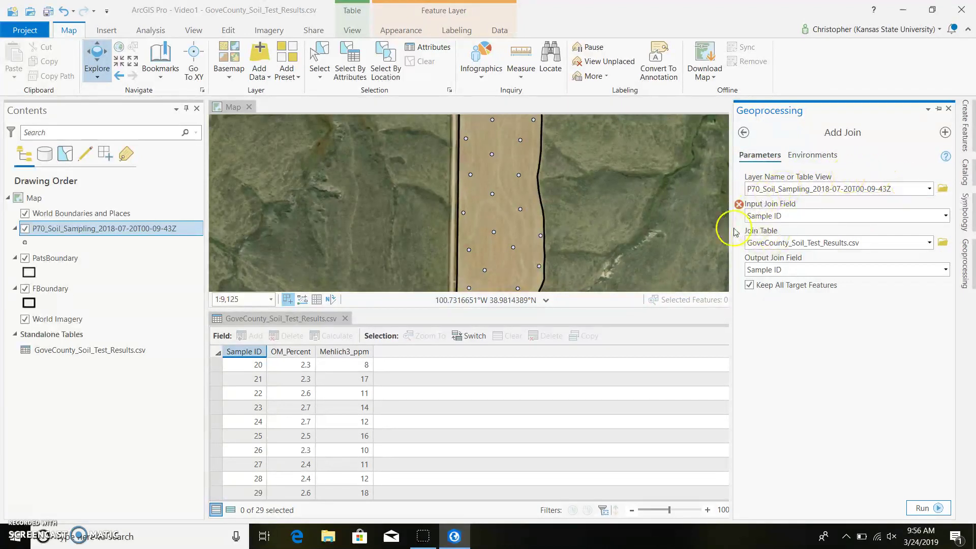
pyautogui.click(946, 217)
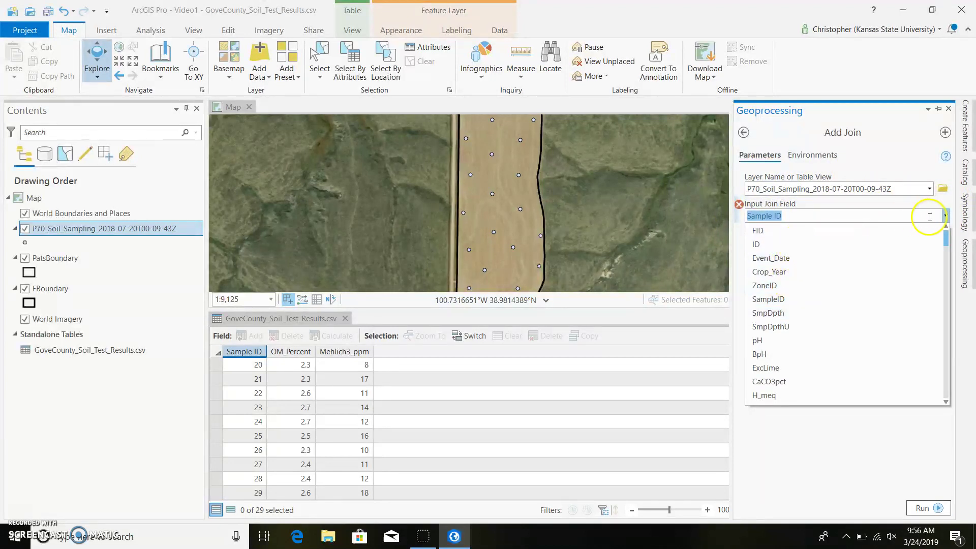
pyautogui.click(948, 217)
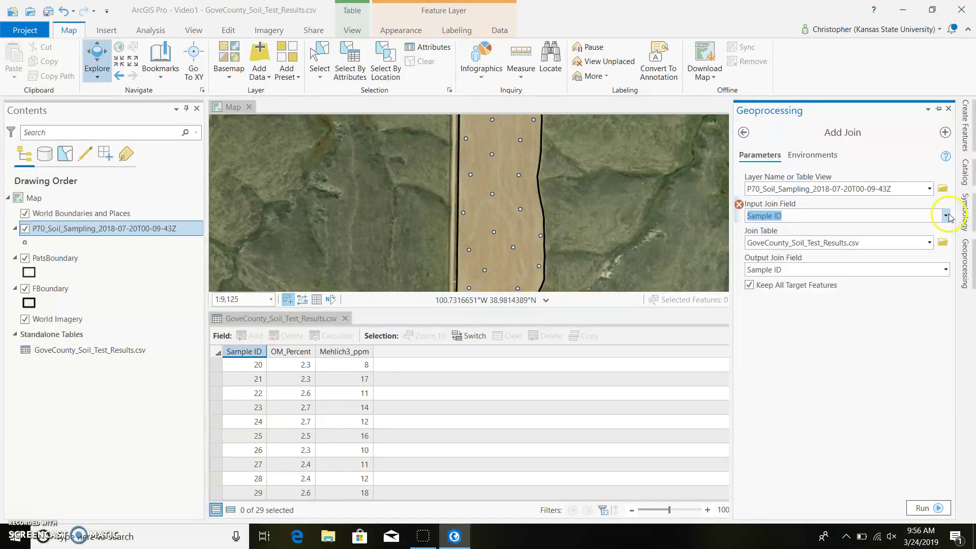
pyautogui.rightClick(136, 230)
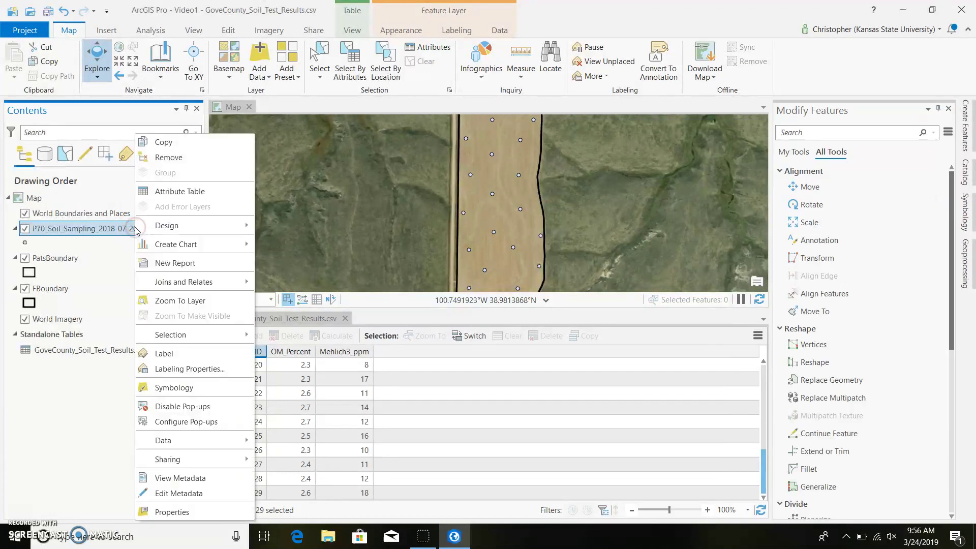
pyautogui.click(107, 231)
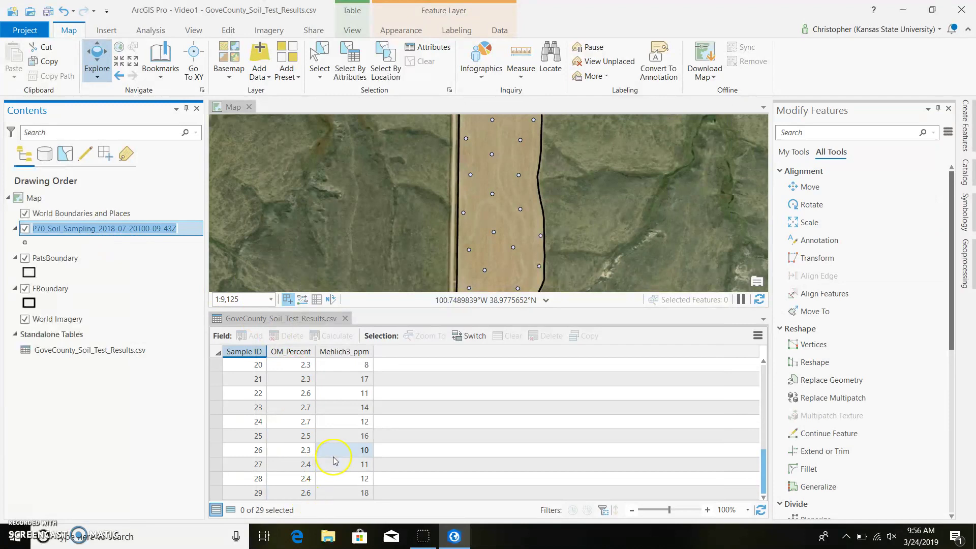
pyautogui.scroll(6, 333, 456)
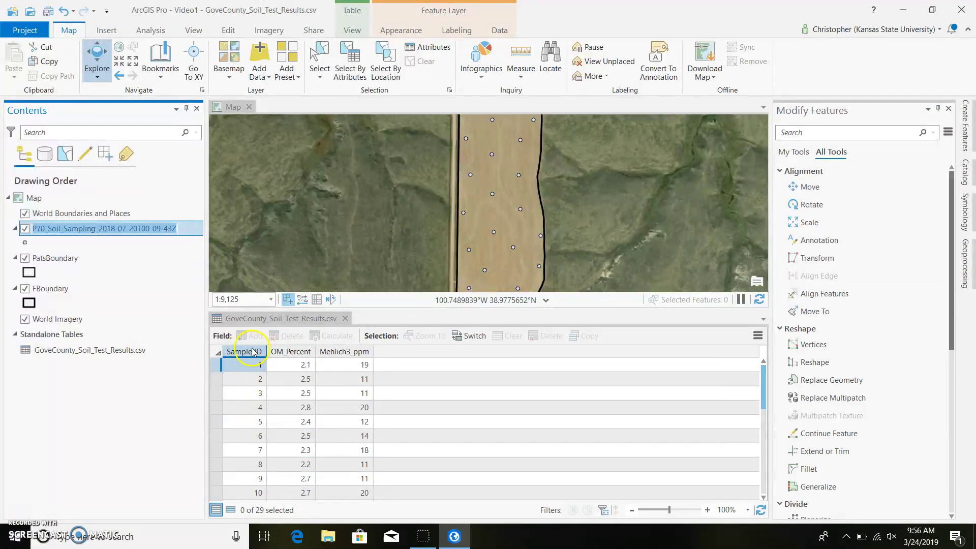
pyautogui.moveTo(257, 360)
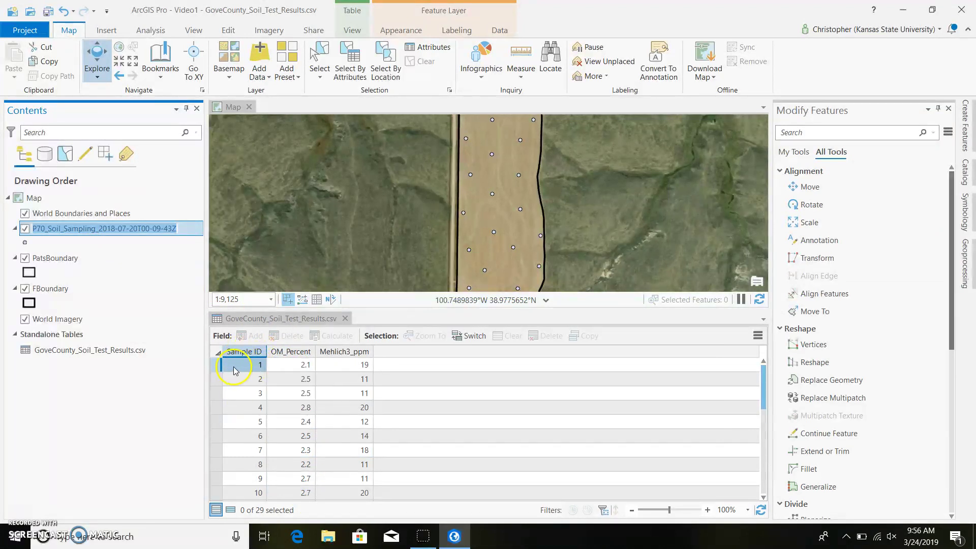
# Reopen the P70_Soil_Sampling attribute table beside the soil test table to check its SampleID values
pyautogui.rightClick(147, 229)
pyautogui.click(206, 189)
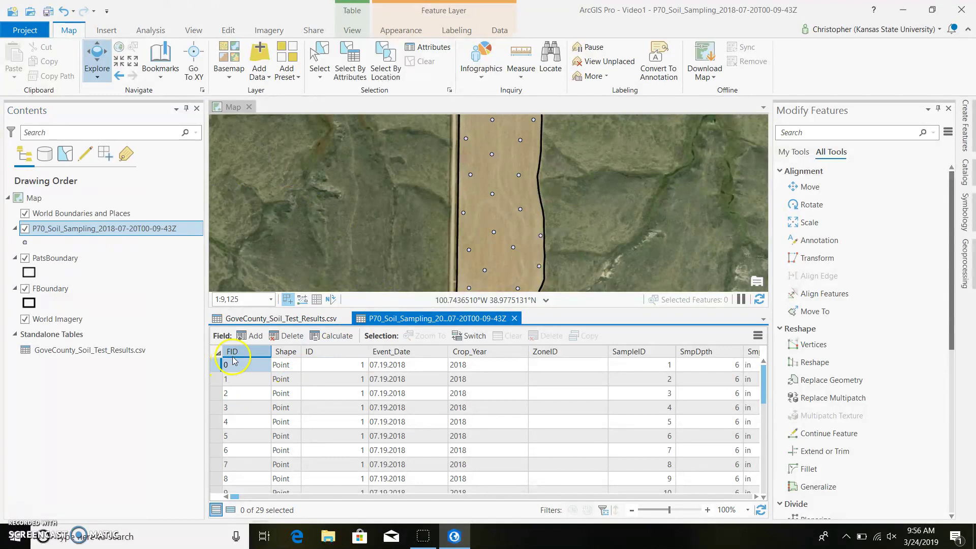
pyautogui.moveTo(233, 359)
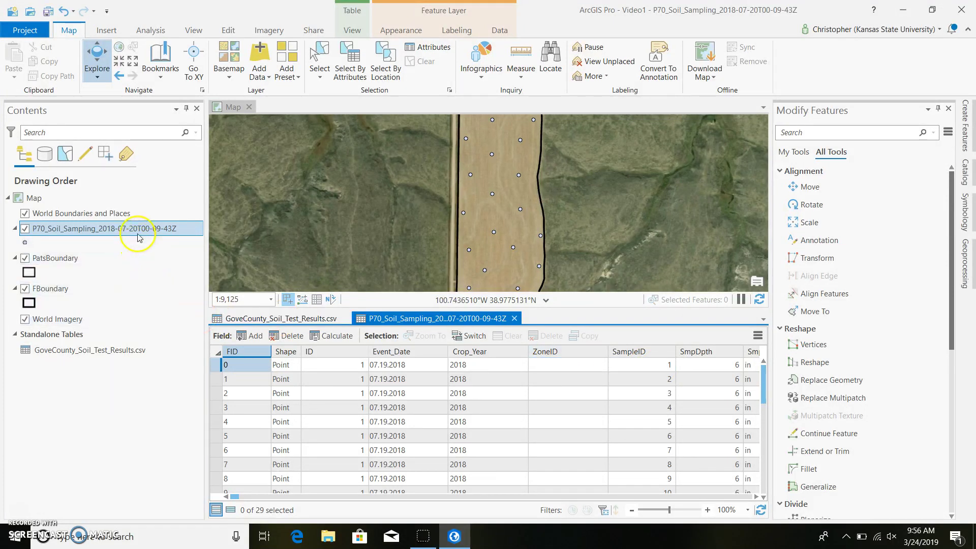
# Pin the Add Join pane, match the points' SampleID to the CSV's Sample ID, and run it
pyautogui.click(965, 261)
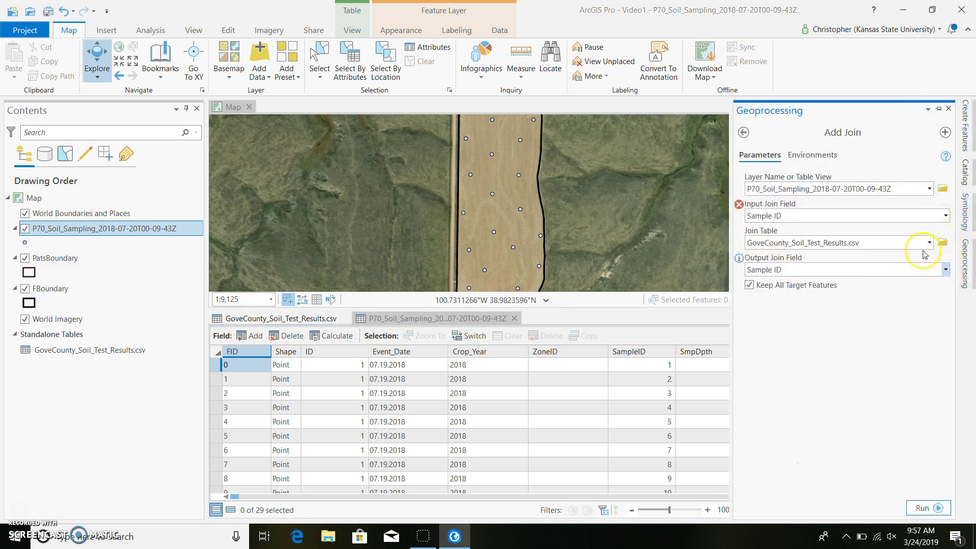
pyautogui.click(938, 109)
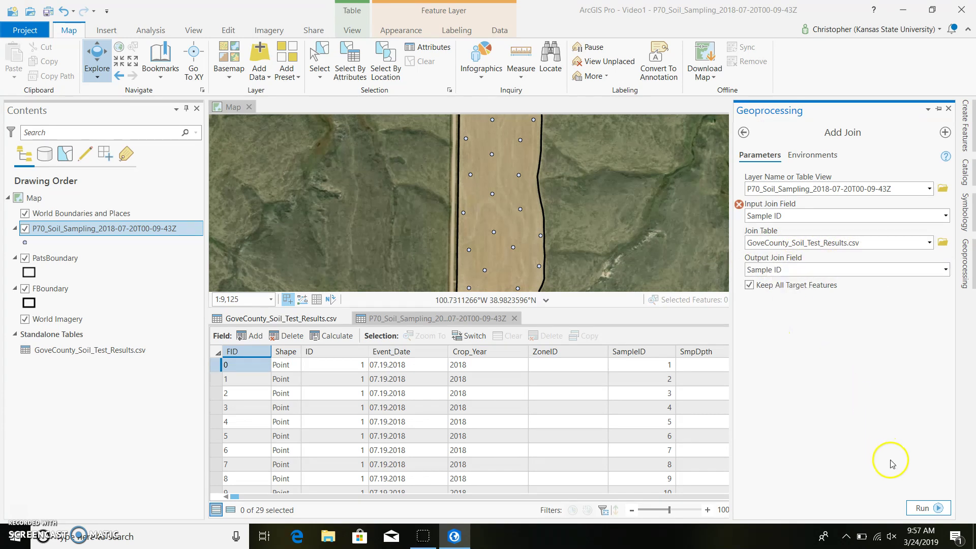
pyautogui.click(926, 509)
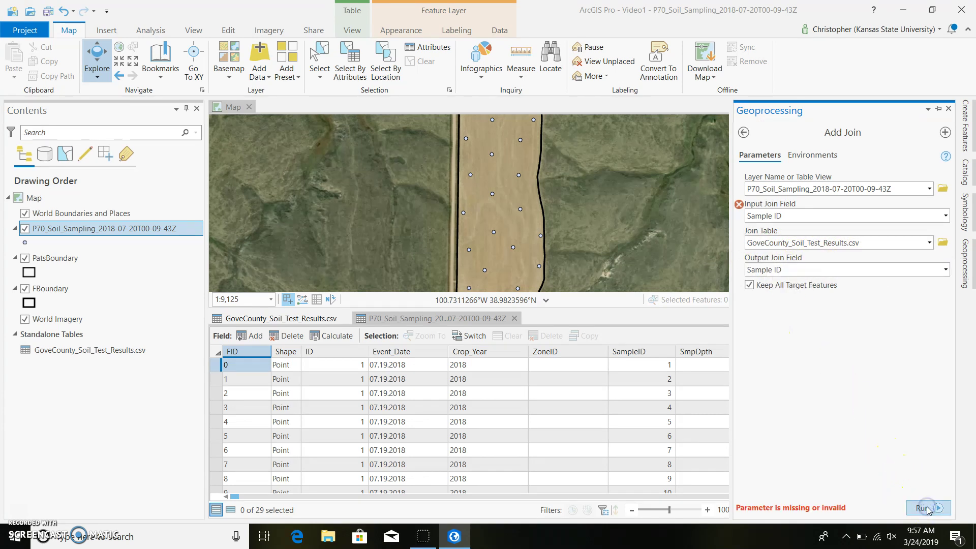
pyautogui.click(933, 222)
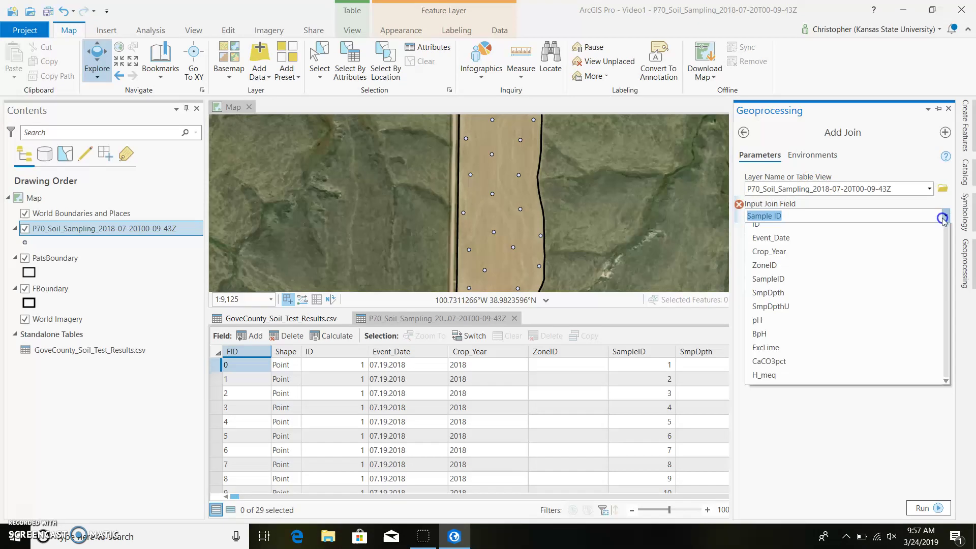
pyautogui.click(859, 297)
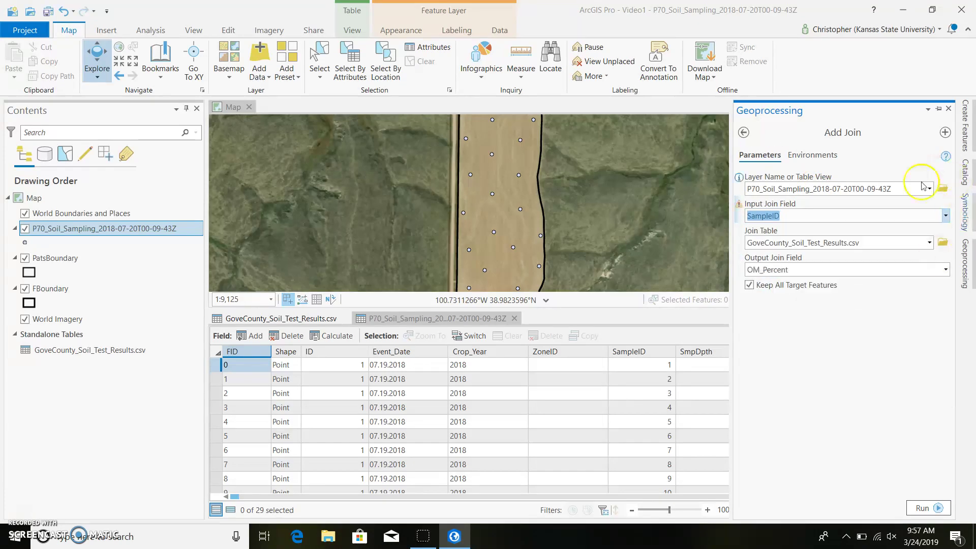
pyautogui.click(946, 216)
pyautogui.click(946, 216)
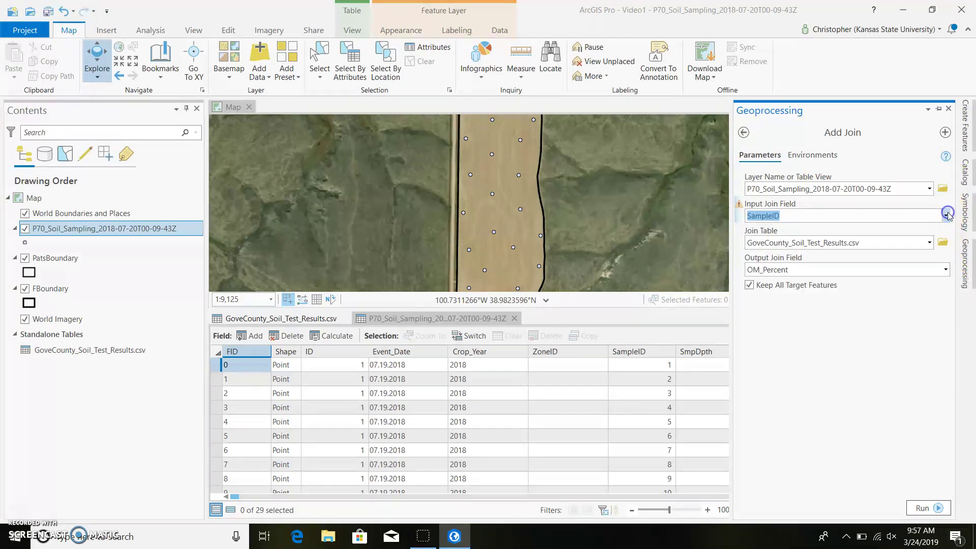
pyautogui.click(945, 270)
pyautogui.click(908, 286)
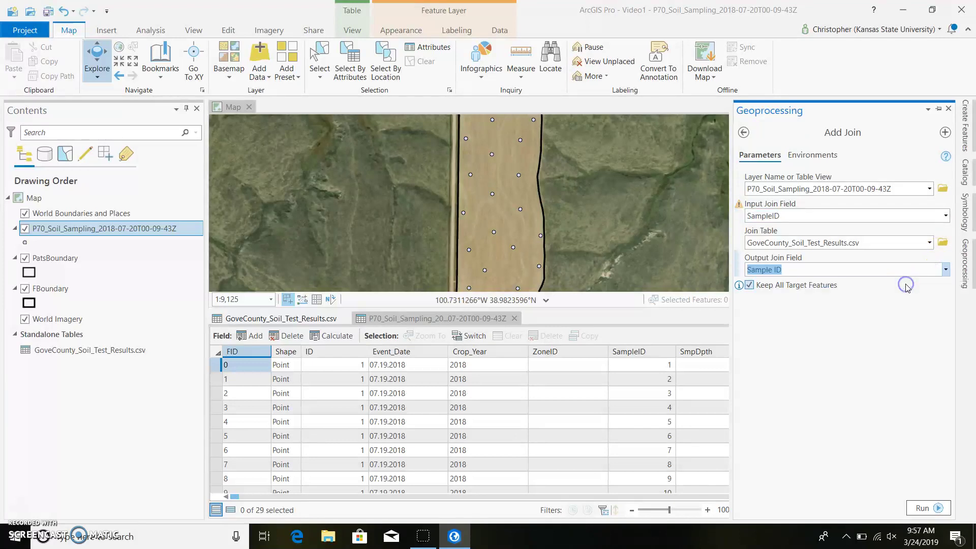
pyautogui.click(923, 508)
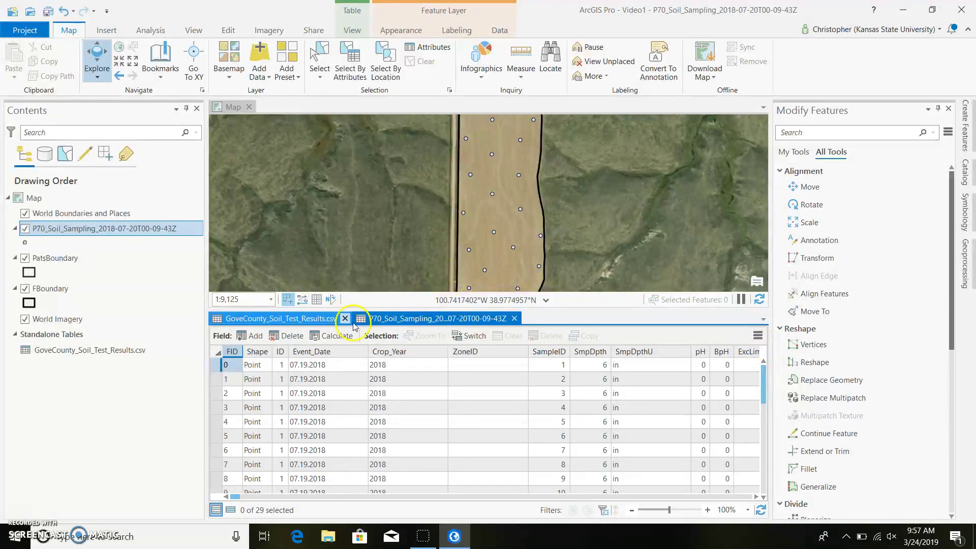
# Close the soil test CSV table, check OM_Percent and Mehlich3_ppm in the P70 table, then close it
pyautogui.click(321, 318)
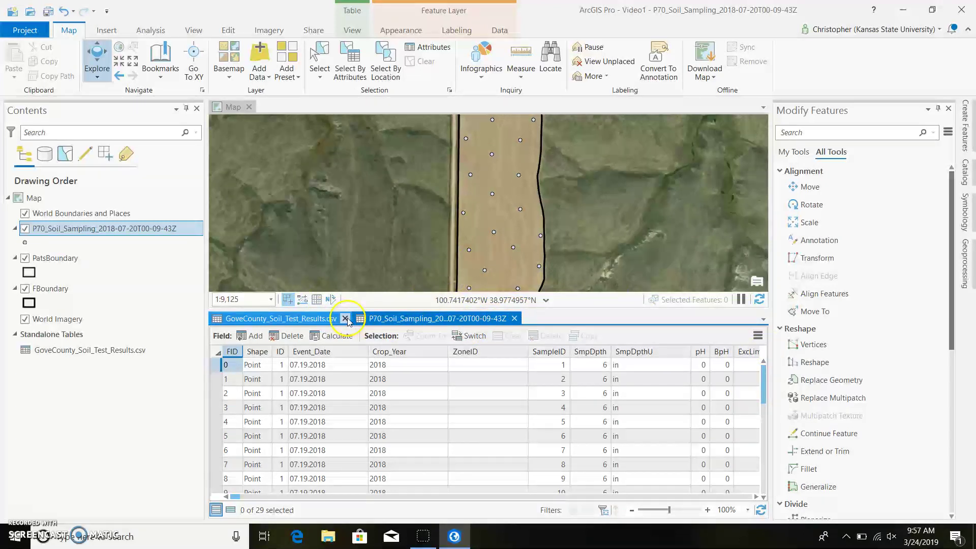
pyautogui.click(345, 318)
pyautogui.click(281, 319)
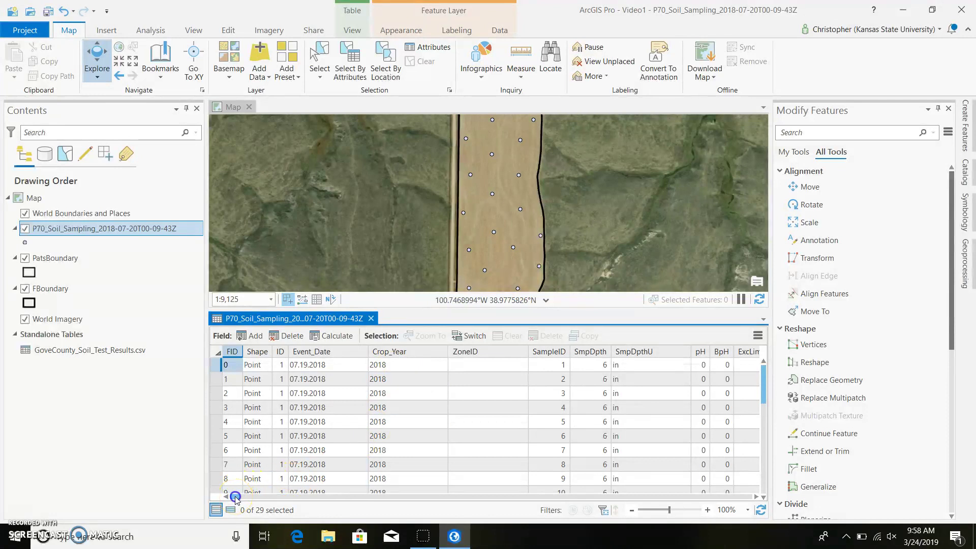
pyautogui.moveTo(254, 503); pyautogui.dragTo(775, 493)
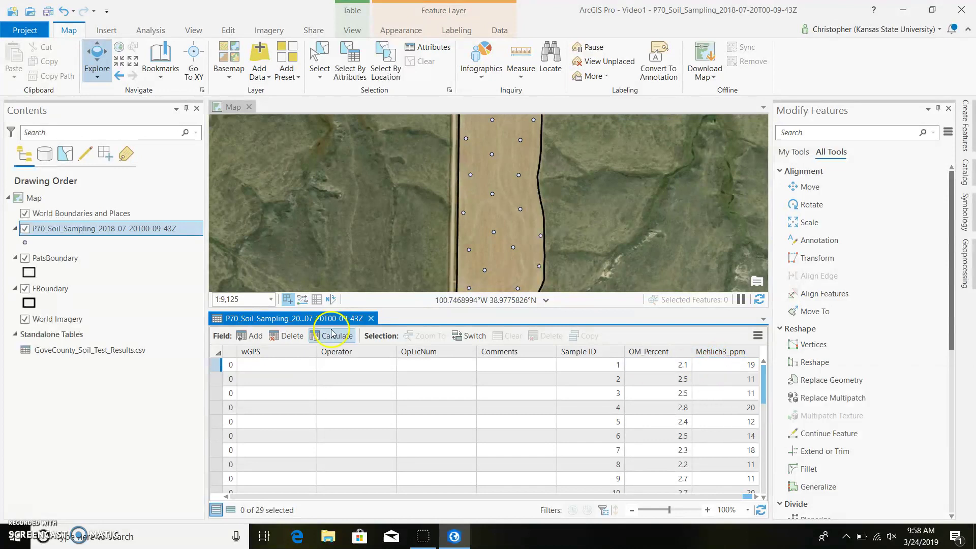
pyautogui.click(371, 319)
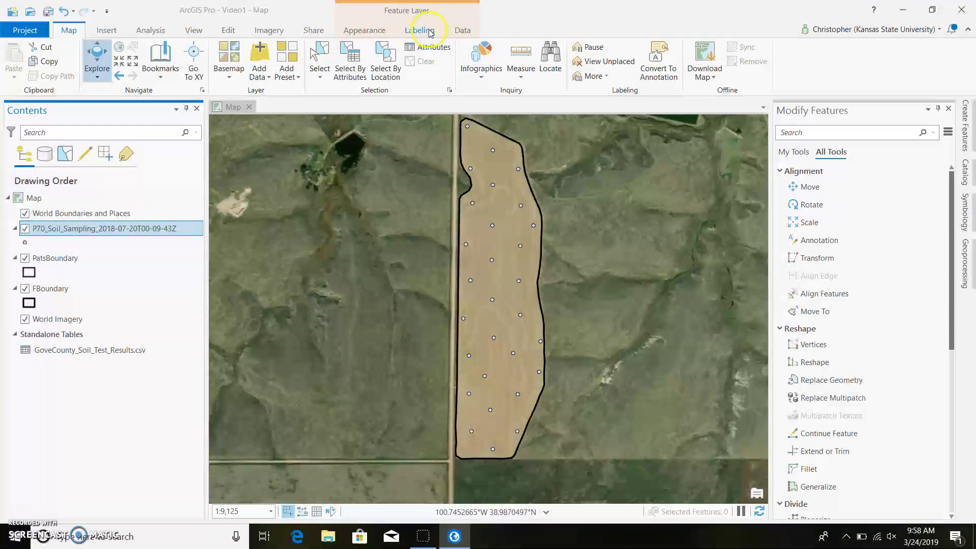
# Label the P70_Soil_Sampling points with the Mehlich3_ppm field and turn labeling on
pyautogui.click(153, 228)
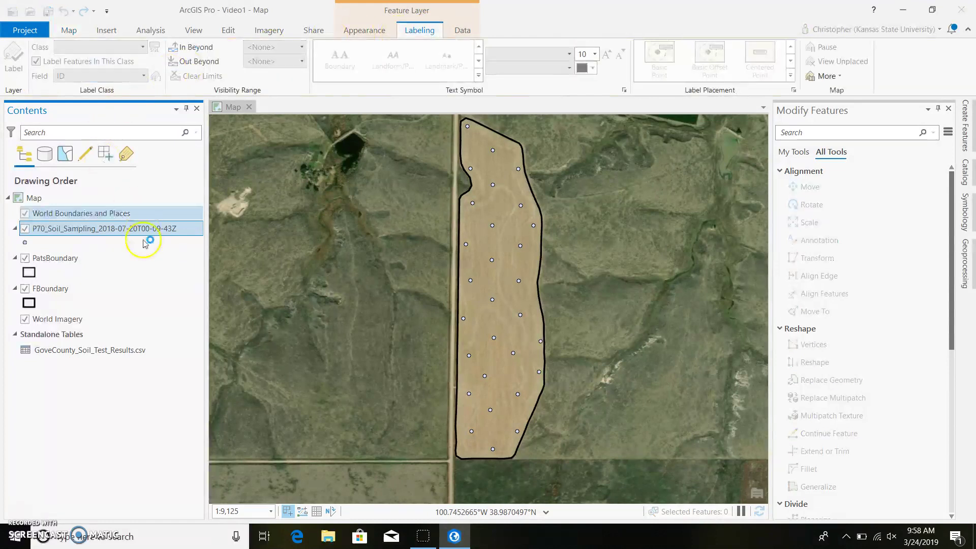
pyautogui.click(87, 258)
pyautogui.click(113, 229)
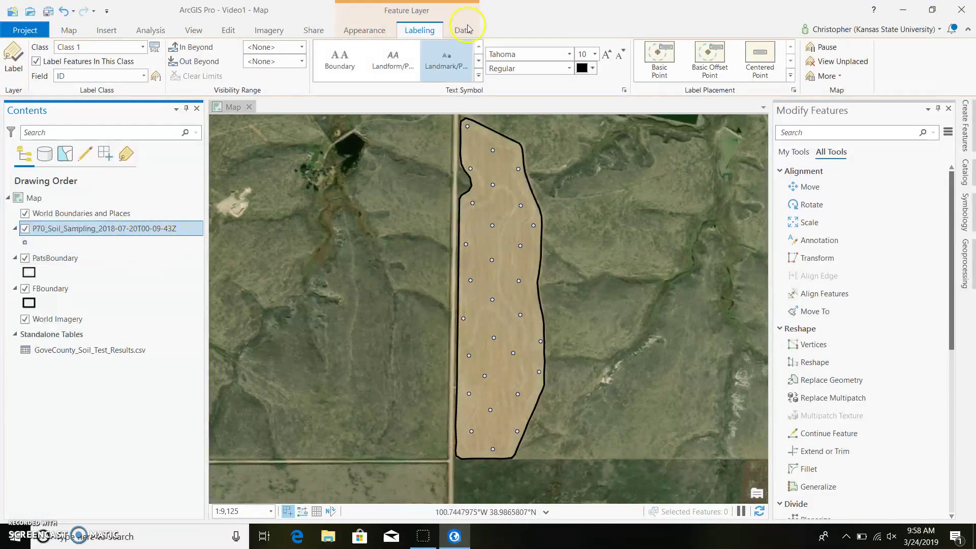
pyautogui.click(145, 76)
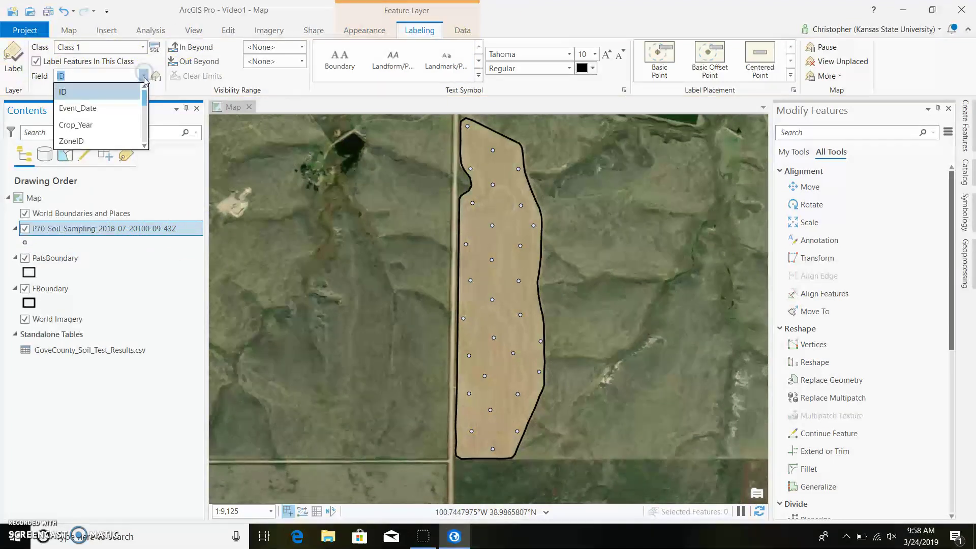
pyautogui.moveTo(145, 96); pyautogui.dragTo(145, 137)
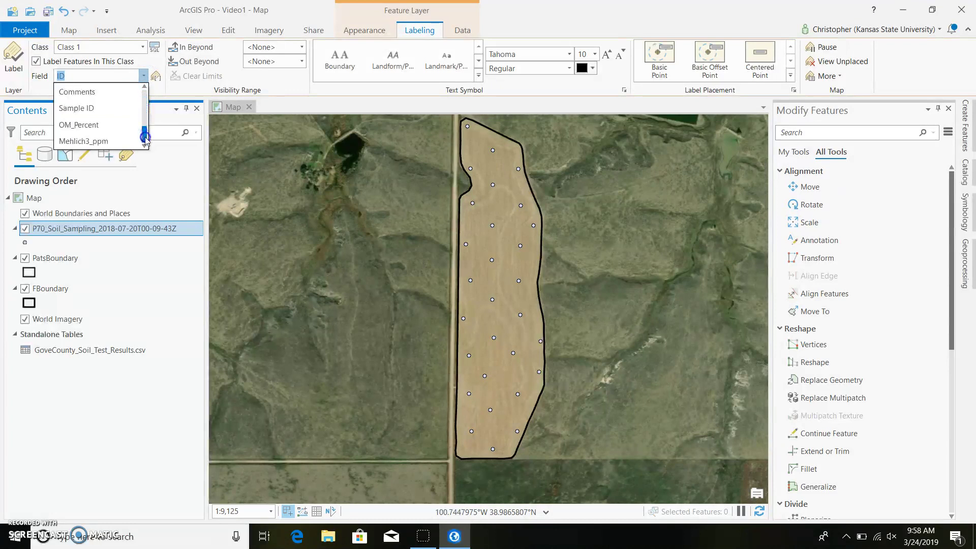
pyautogui.click(102, 142)
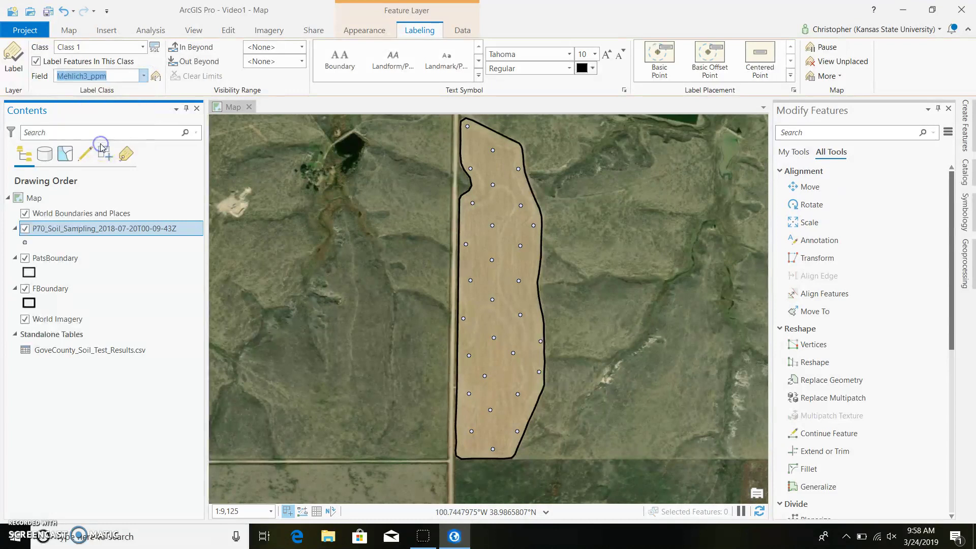
pyautogui.click(11, 56)
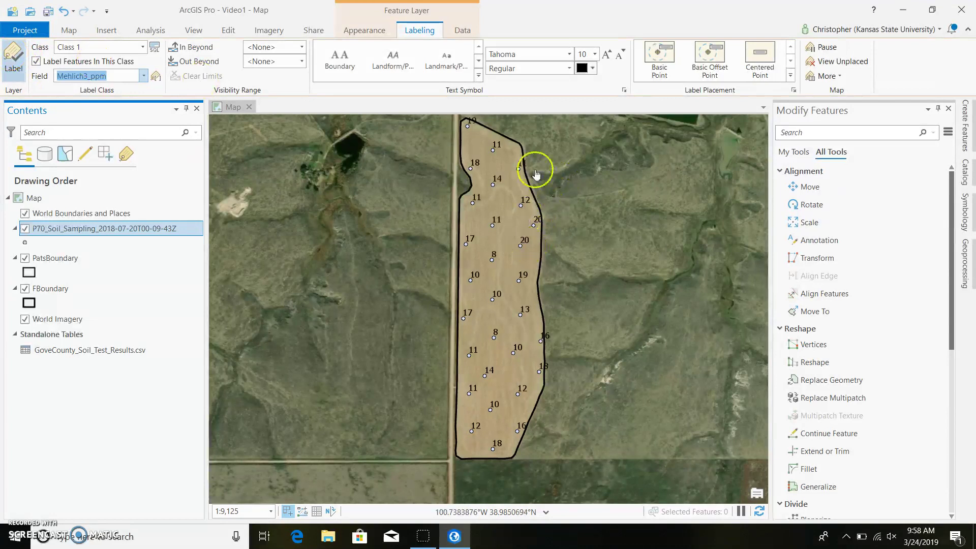
# Pan and zoom across the field to inspect the Mehlich3_ppm labels on the sample points
pyautogui.scroll(3, 536, 174)
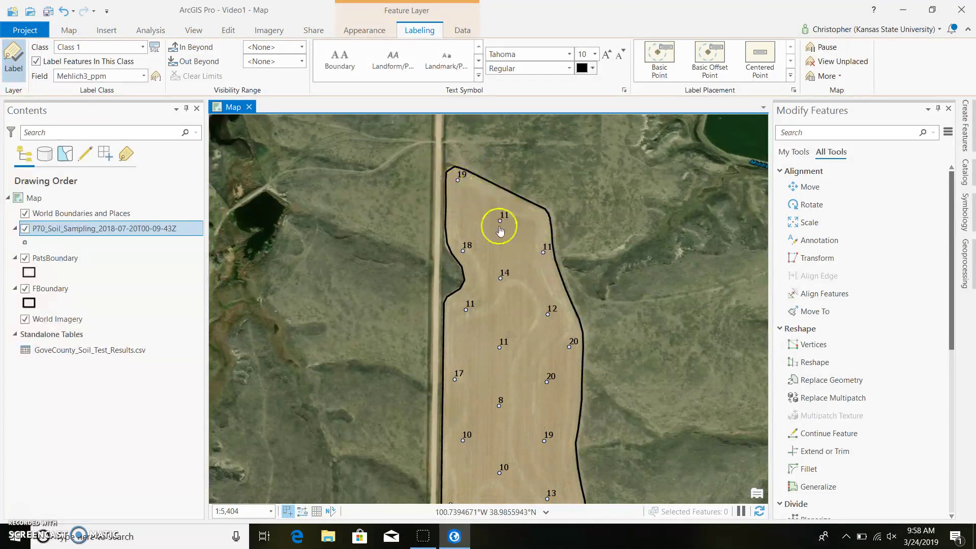
pyautogui.moveTo(599, 292); pyautogui.dragTo(518, 253)
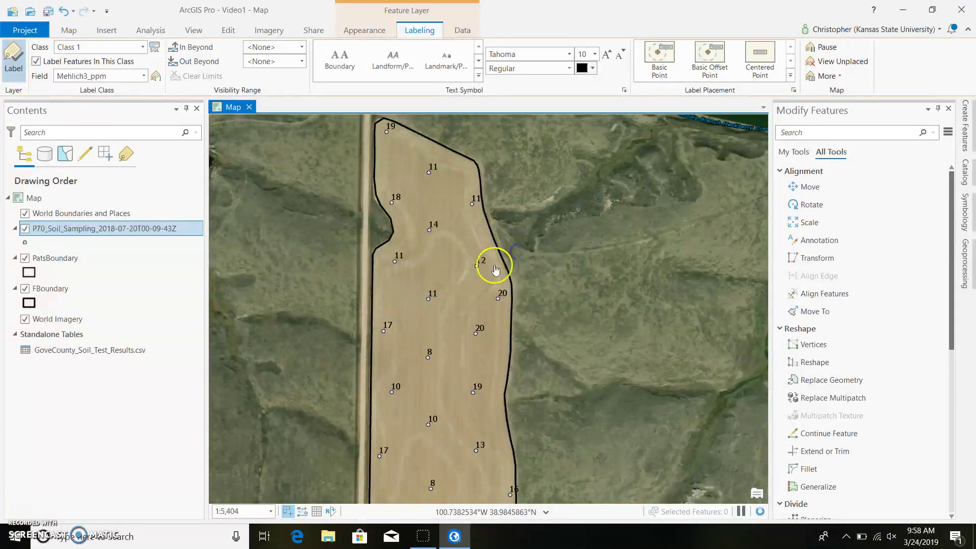
pyautogui.moveTo(490, 375); pyautogui.dragTo(499, 327)
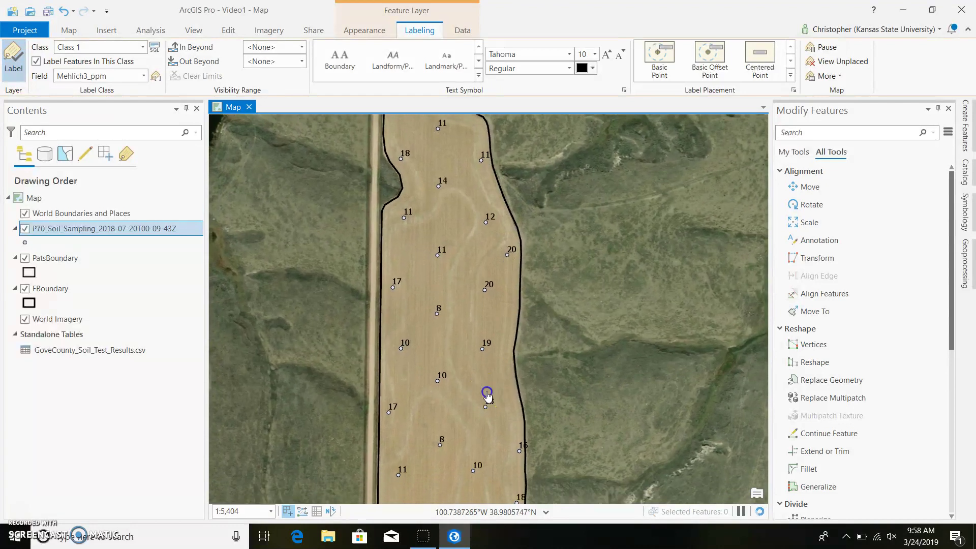
pyautogui.moveTo(487, 396); pyautogui.dragTo(491, 344)
pyautogui.scroll(-5, 474, 320)
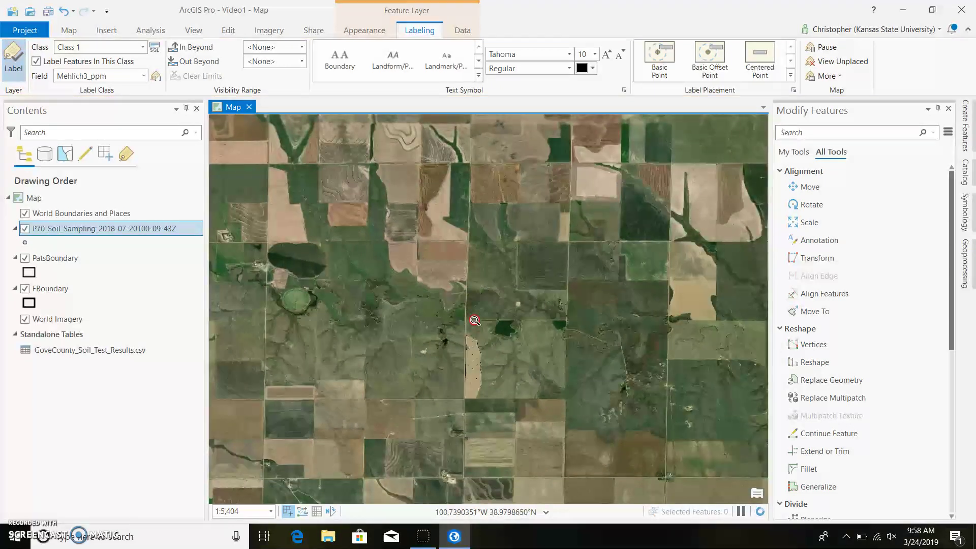
pyautogui.scroll(3, 474, 367)
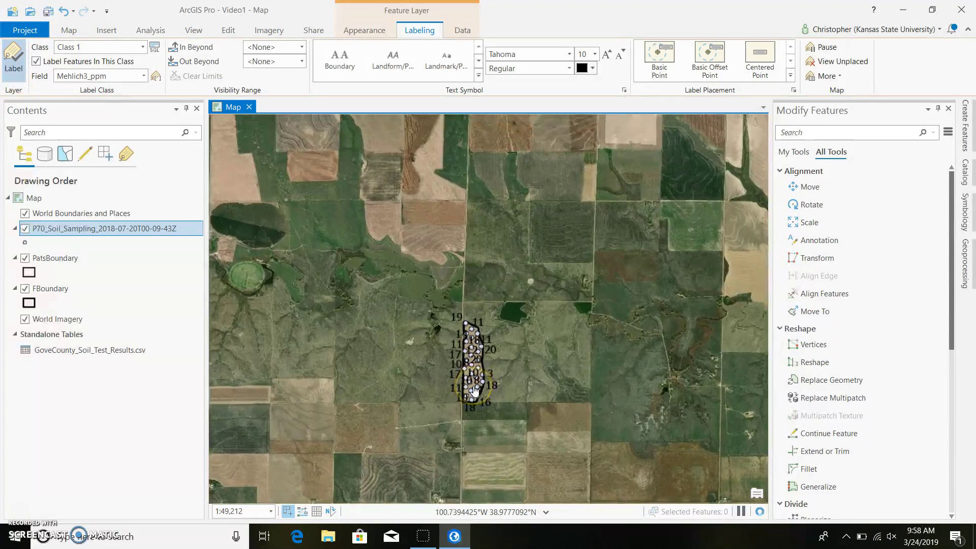
pyautogui.scroll(2, 474, 391)
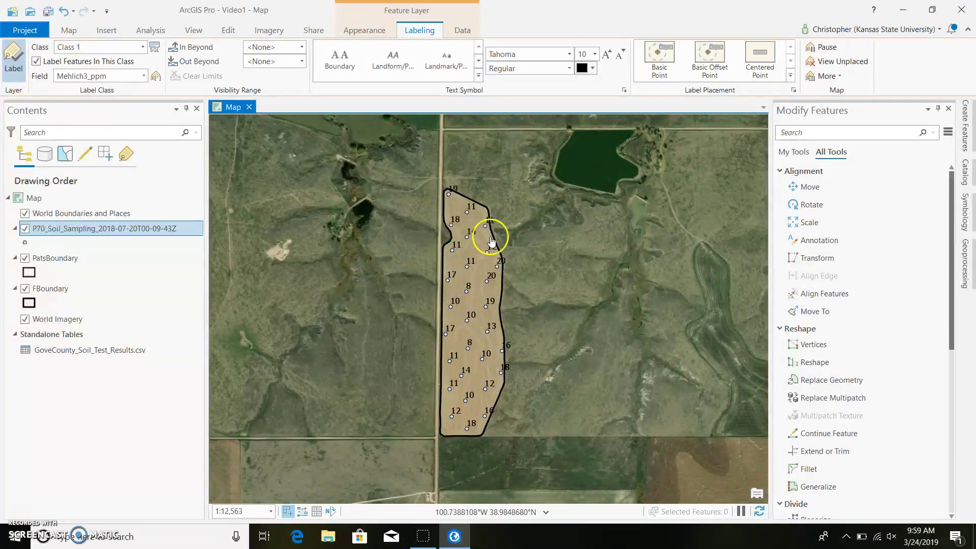
# Zoom in on the field's northern end, showing labels such as 19, 18, 14 and 11
pyautogui.moveTo(488, 249)
pyautogui.mouseDown()
pyautogui.moveTo(493, 322)
pyautogui.moveTo(494, 257)
pyautogui.mouseUp()
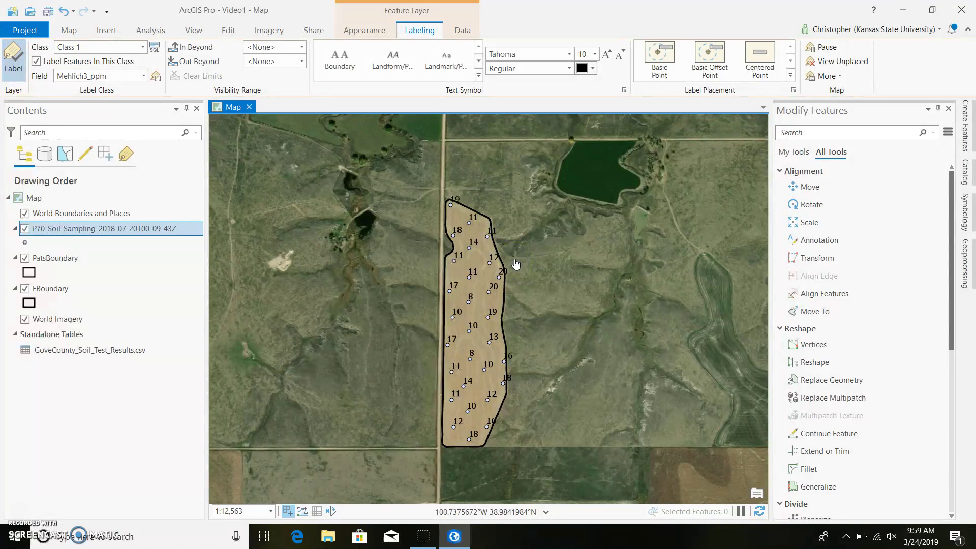
pyautogui.moveTo(516, 265); pyautogui.dragTo(489, 299)
pyautogui.scroll(1, 464, 251)
pyautogui.scroll(3, 489, 299)
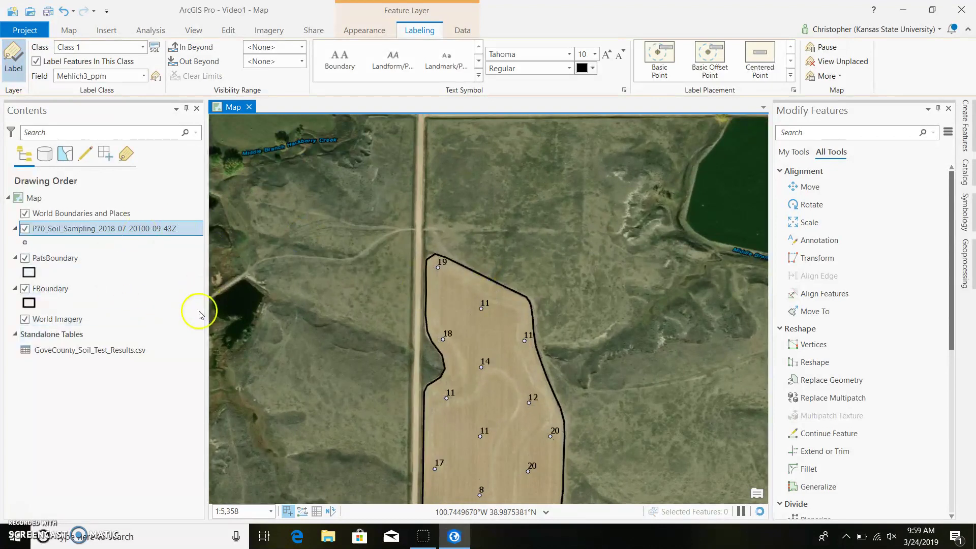
pyautogui.click(120, 351)
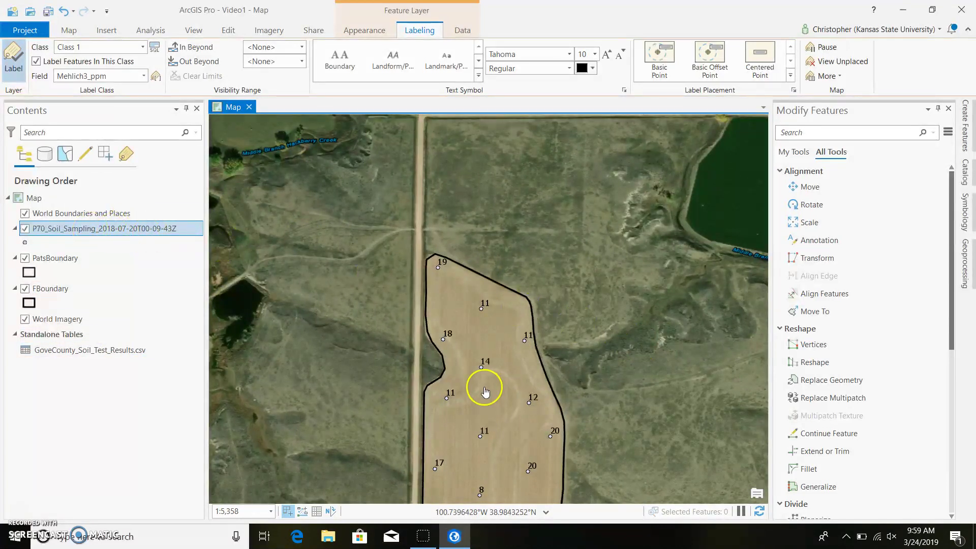
pyautogui.moveTo(521, 407); pyautogui.dragTo(493, 354)
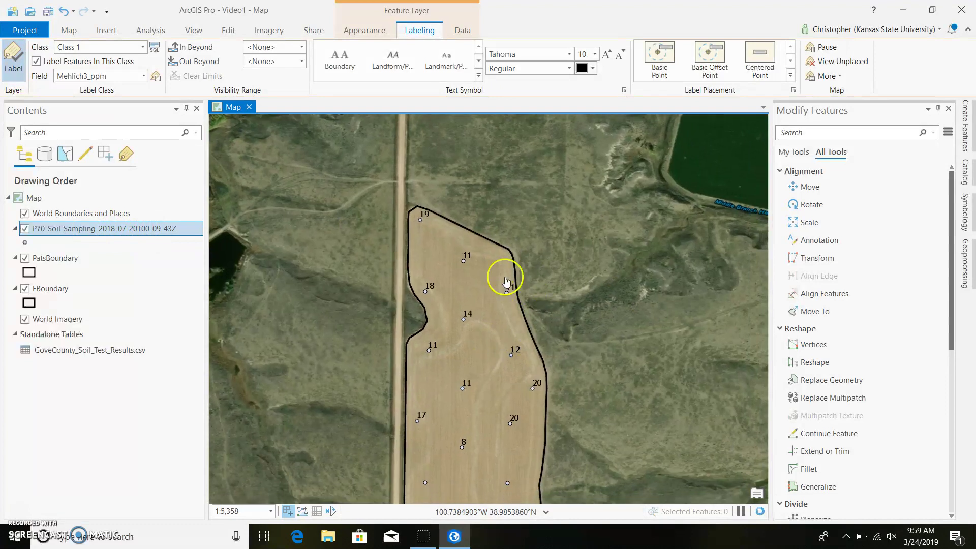
pyautogui.moveTo(506, 281); pyautogui.dragTo(504, 268)
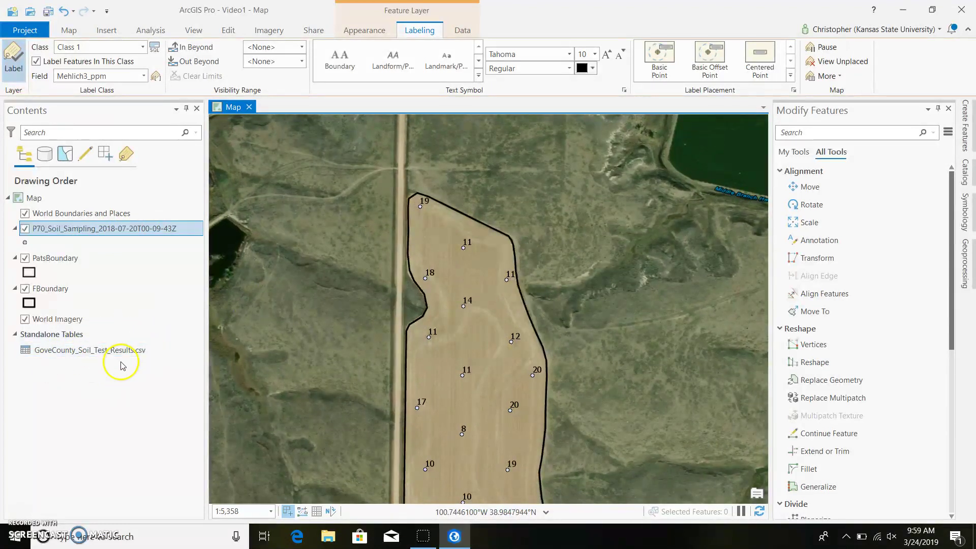
pyautogui.click(129, 258)
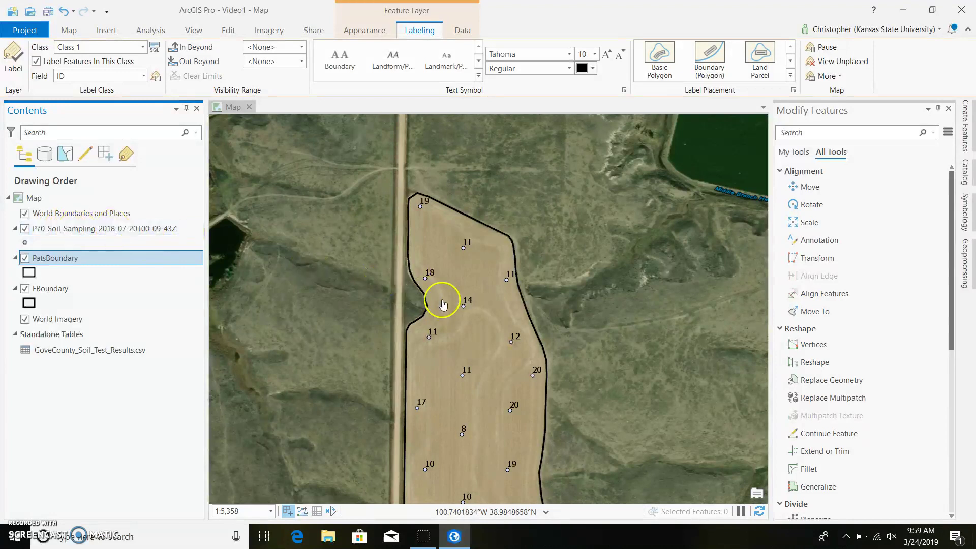
pyautogui.moveTo(475, 370); pyautogui.dragTo(456, 306)
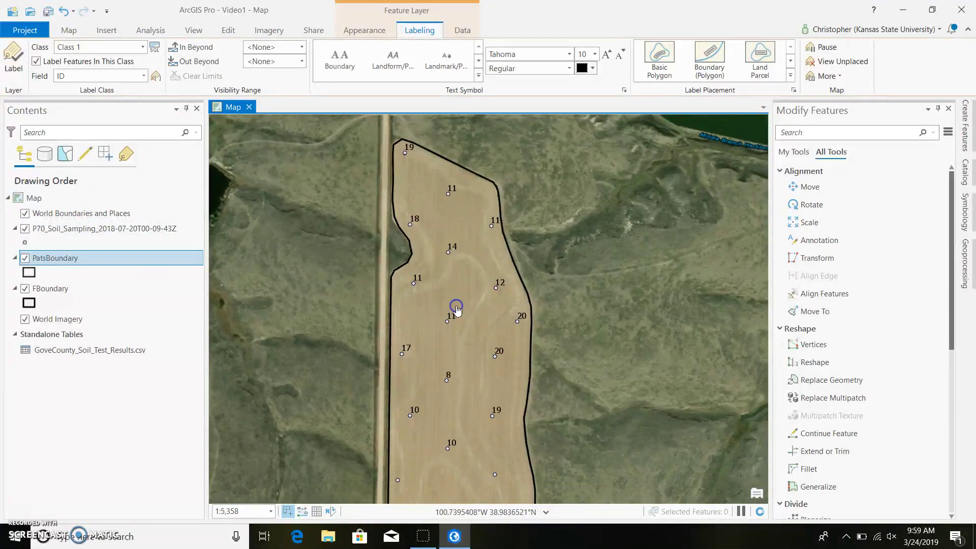
pyautogui.moveTo(468, 374)
pyautogui.mouseDown()
pyautogui.moveTo(468, 349)
pyautogui.moveTo(468, 372)
pyautogui.mouseUp()
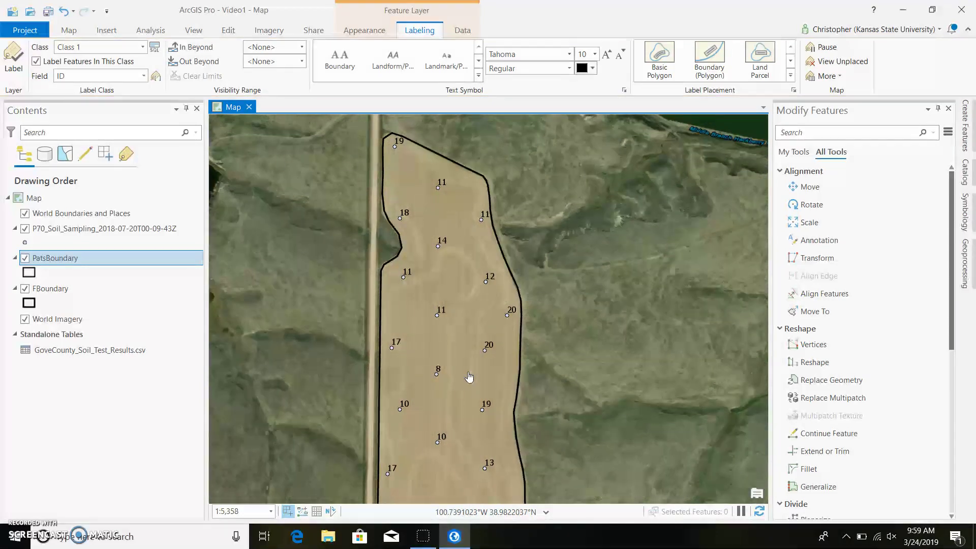
pyautogui.moveTo(460, 415); pyautogui.dragTo(460, 369)
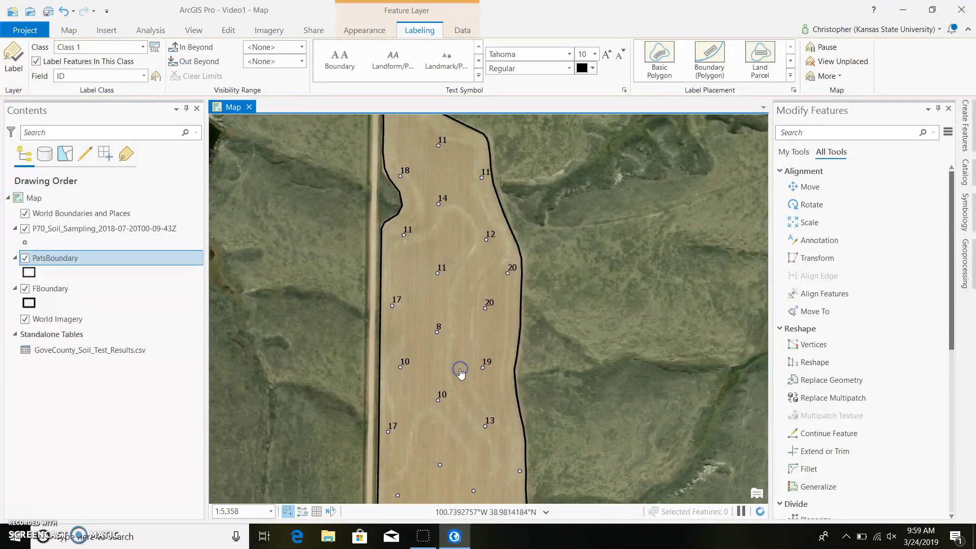
pyautogui.moveTo(473, 420); pyautogui.dragTo(474, 324)
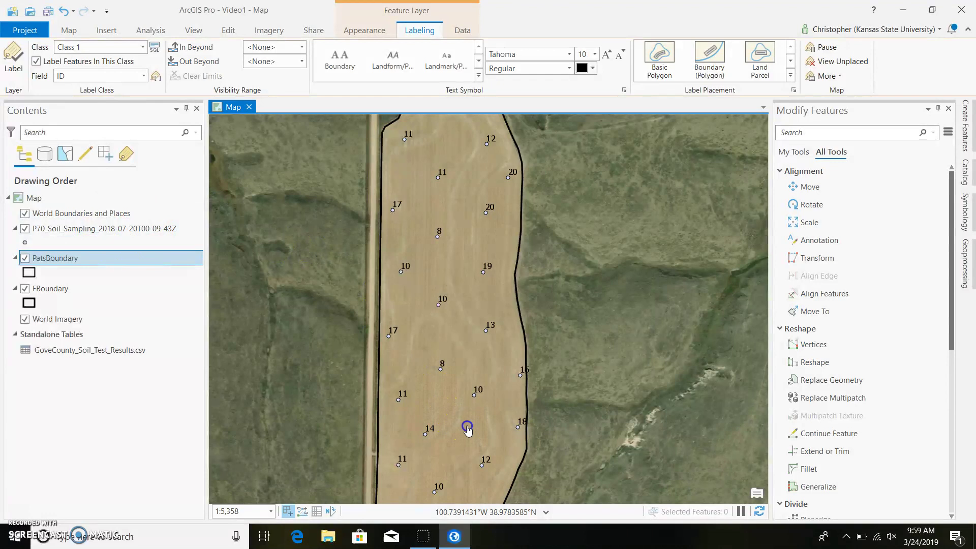
pyautogui.moveTo(467, 430); pyautogui.dragTo(456, 371)
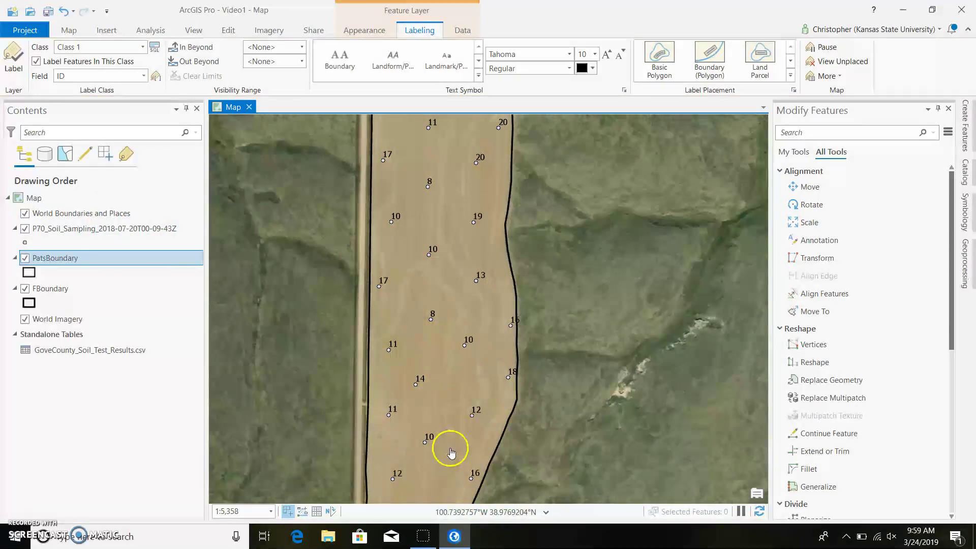
pyautogui.moveTo(436, 464); pyautogui.dragTo(450, 427)
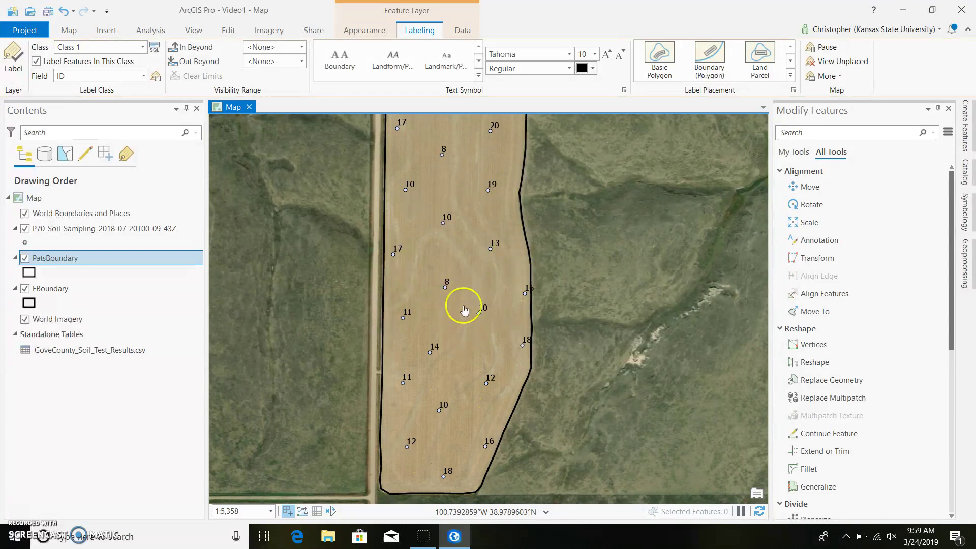
pyautogui.moveTo(455, 320); pyautogui.dragTo(497, 442)
pyautogui.moveTo(510, 320); pyautogui.dragTo(495, 436)
pyautogui.click(501, 314)
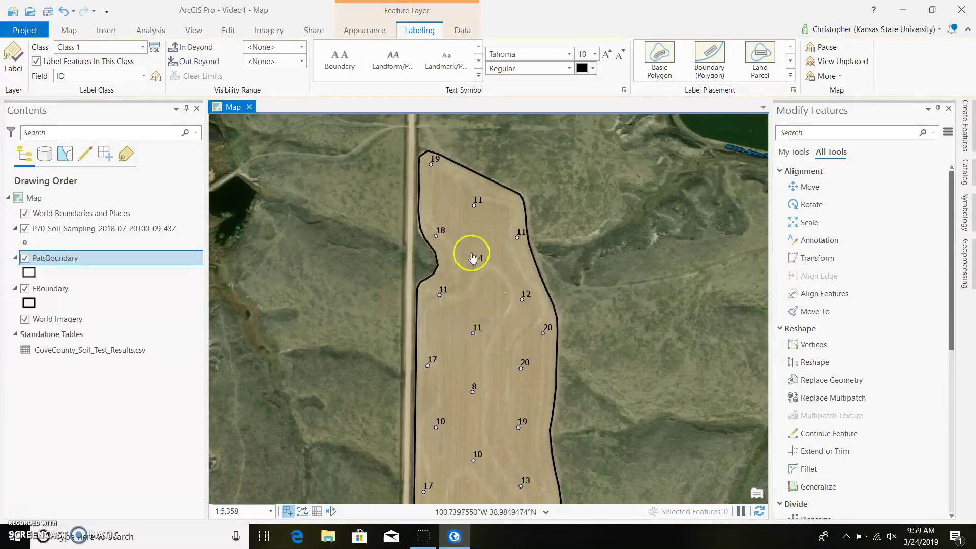